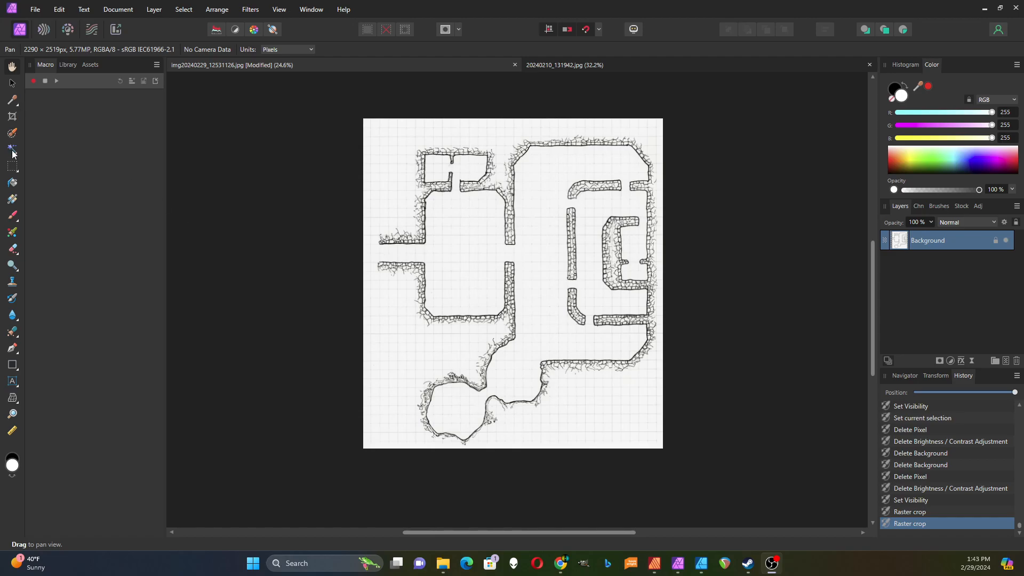
Crop the excess margin beside the map's side corridor, reducing the image to 2148 x 2519 px.
click(12, 117)
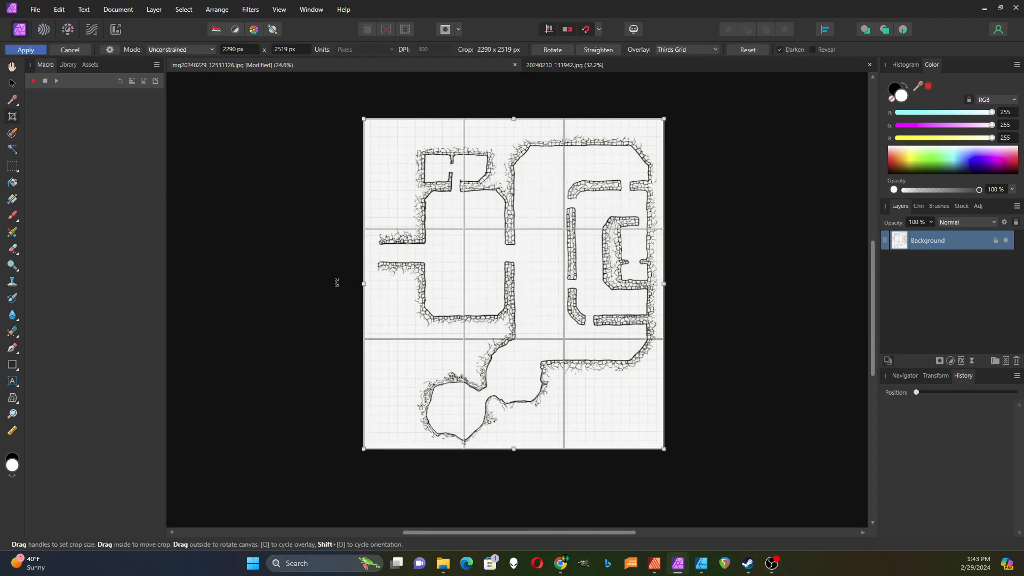
drag(366, 284, 382, 285)
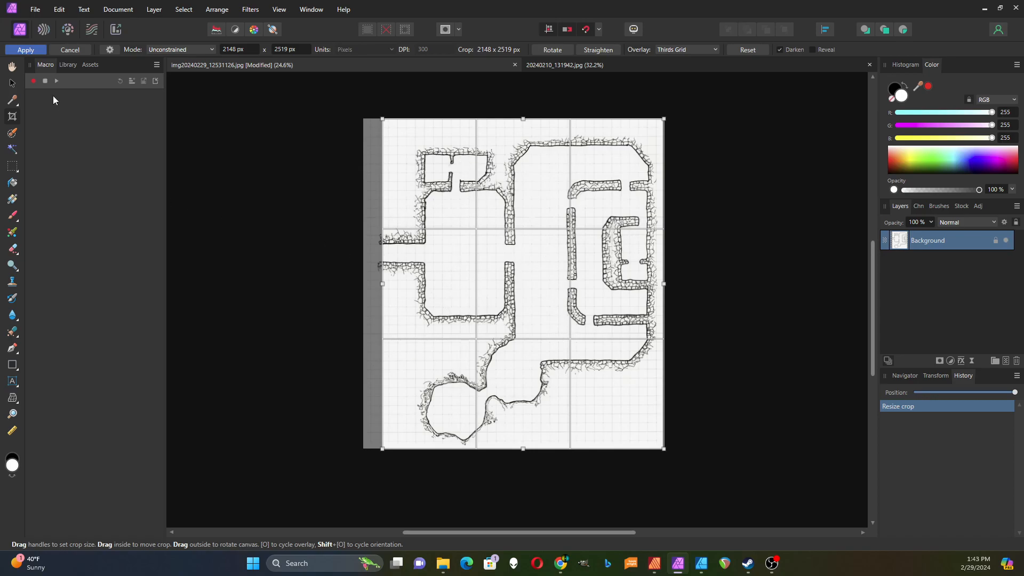
click(26, 50)
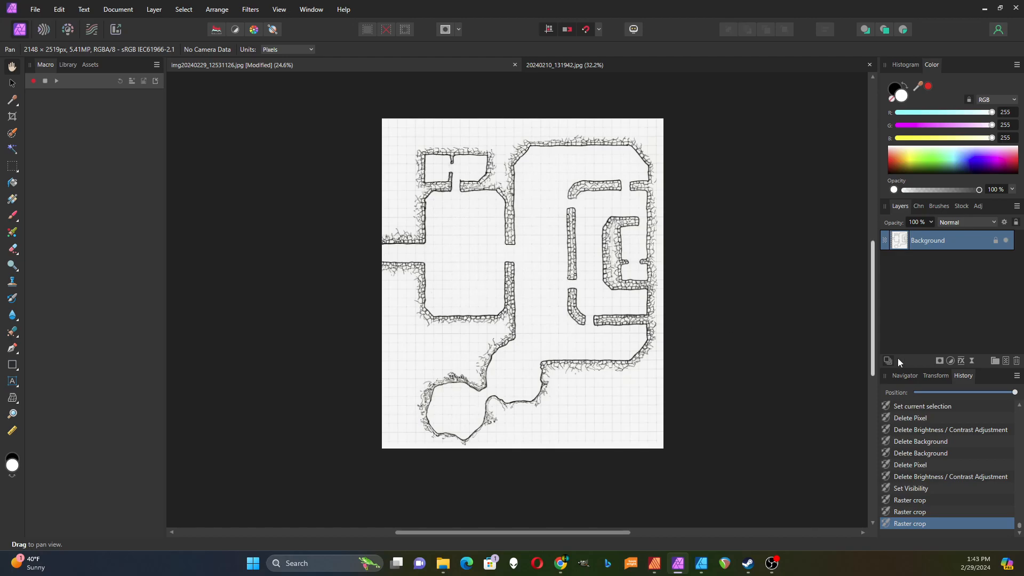
Add a Brightness and Contrast adjustment to the map with brightness 56% and contrast 86%.
click(951, 361)
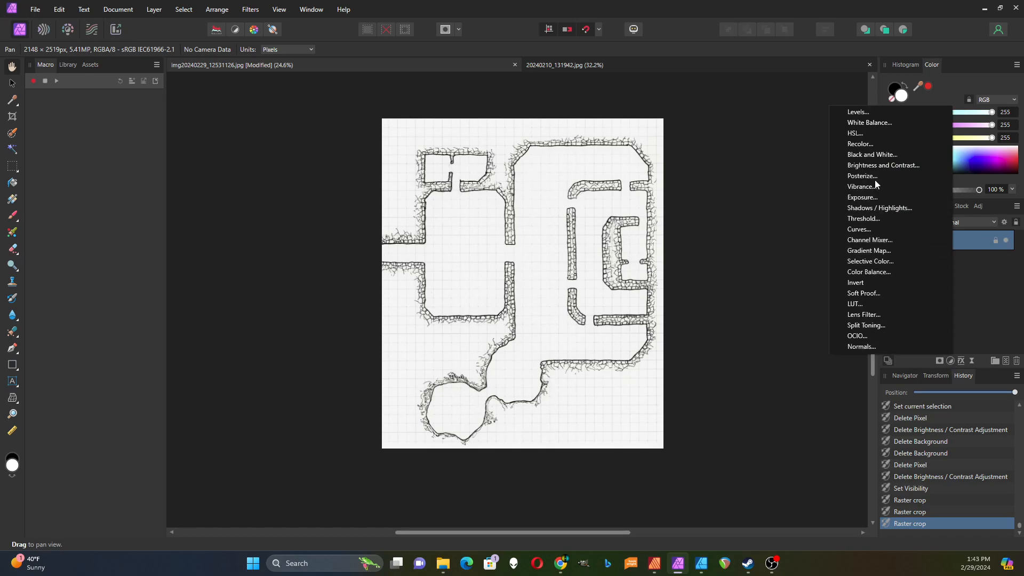
click(875, 165)
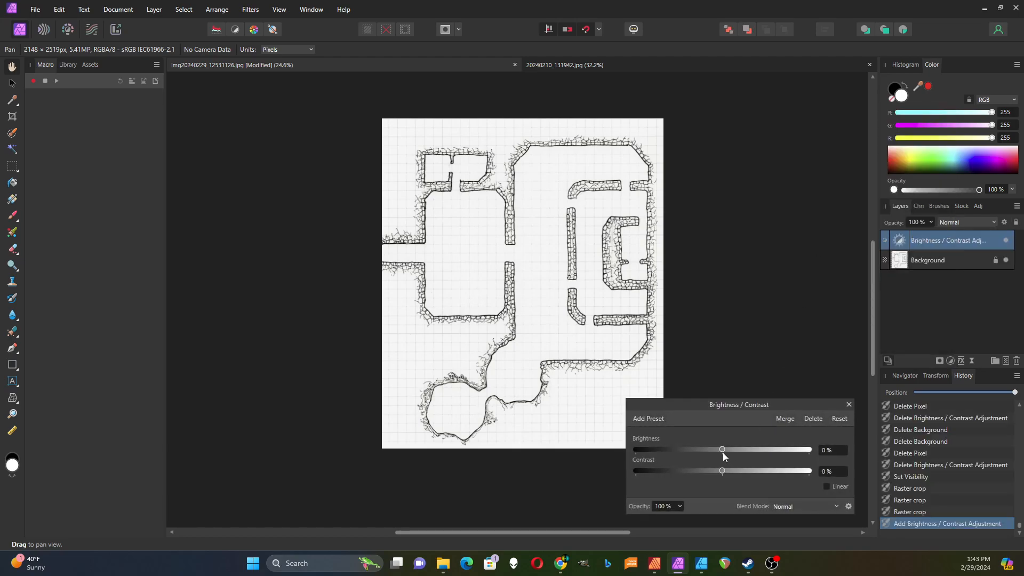
drag(723, 449, 774, 449)
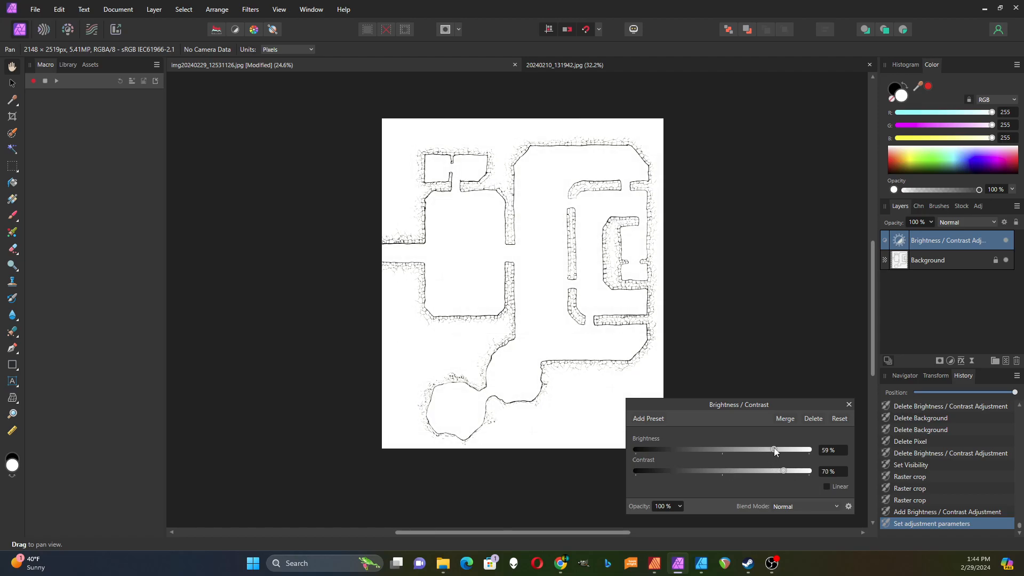
drag(481, 353, 481, 402)
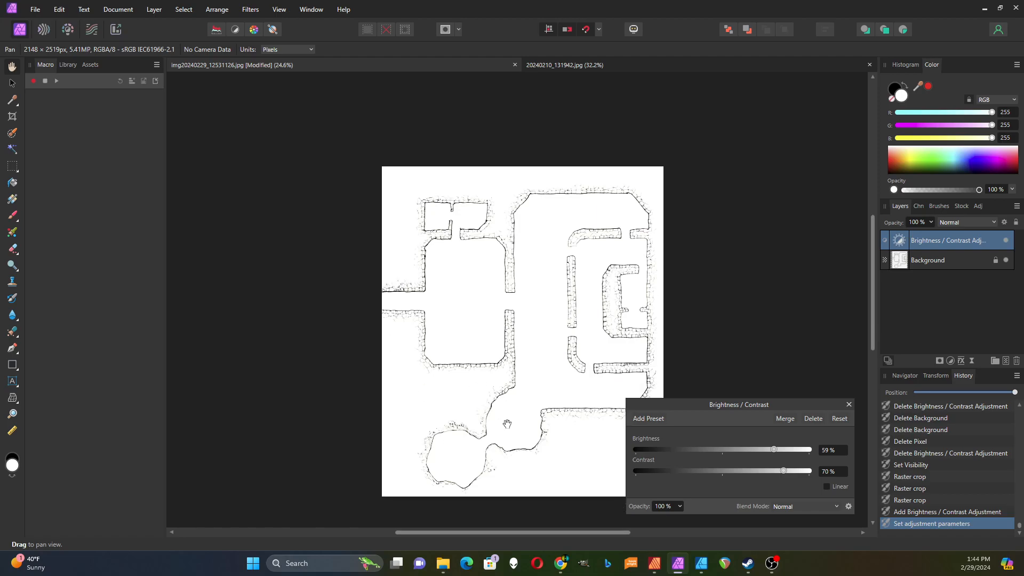
scroll(501, 438, up, 6)
scroll(492, 416, down, 2)
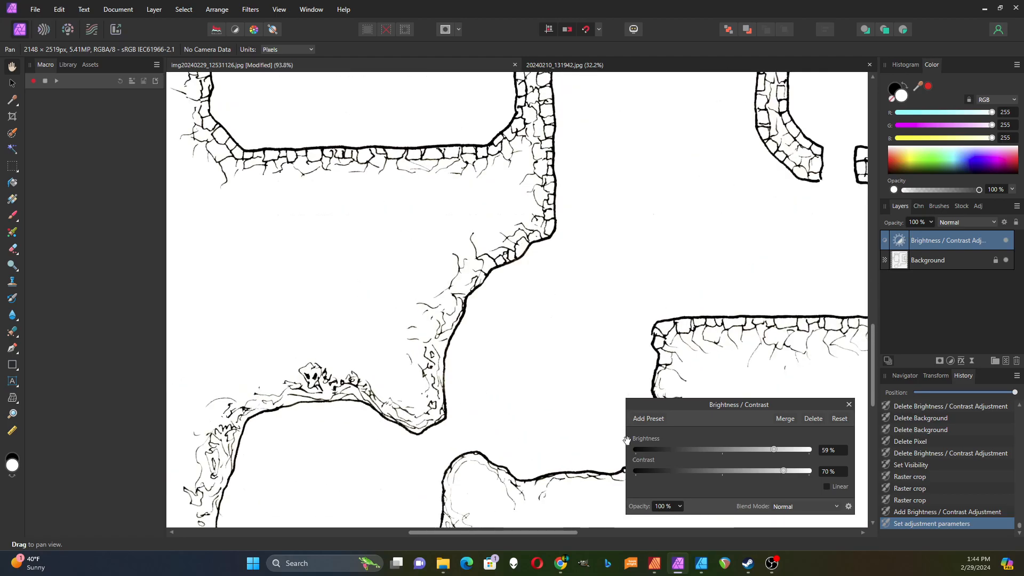
drag(763, 454, 762, 455)
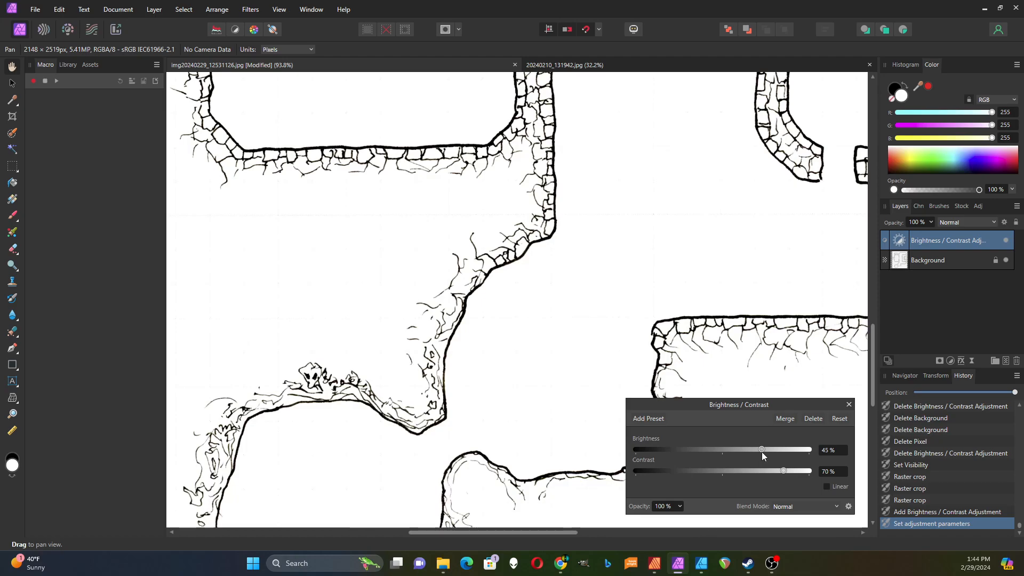
drag(783, 471, 769, 449)
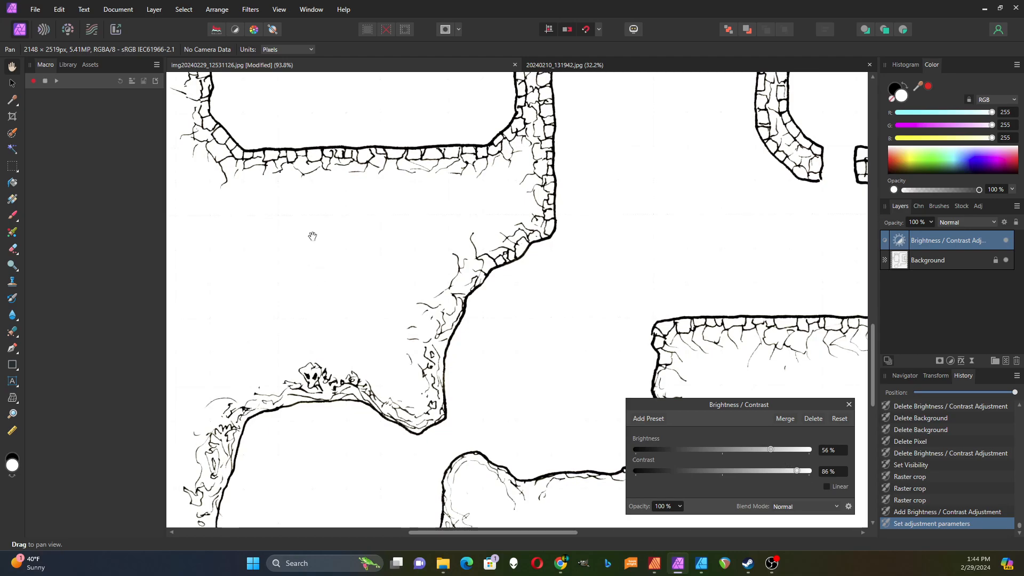
click(849, 405)
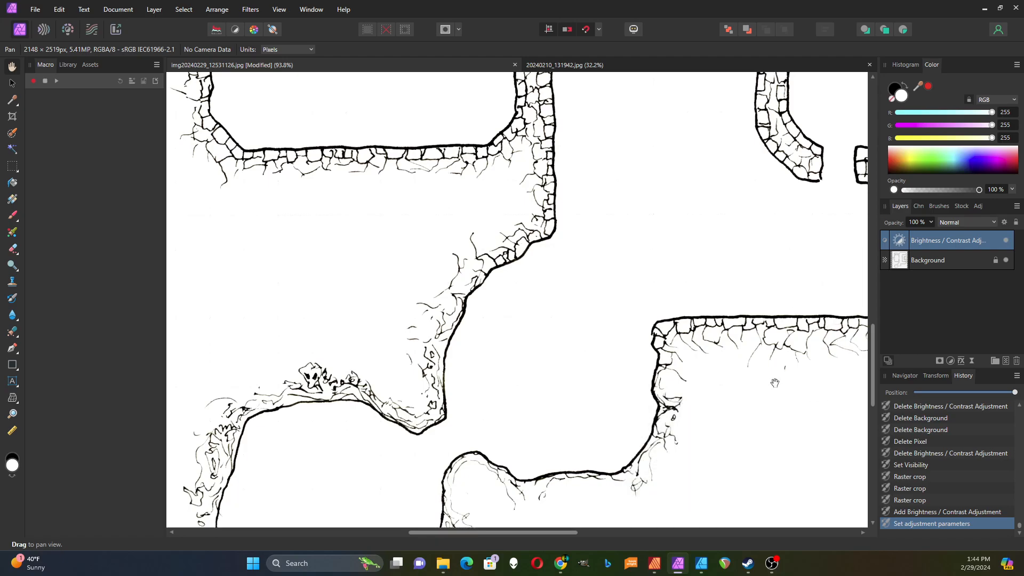
Merge the visible layers into a new pixel layer and hide the Brightness / Contrast adjustment and the original Background layer.
scroll(473, 267, down, 5)
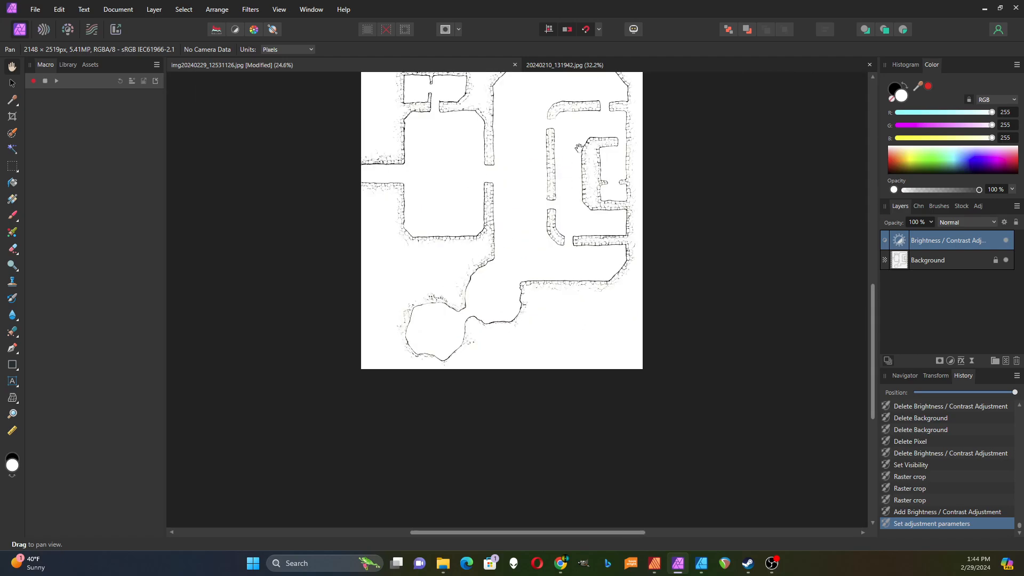
scroll(582, 186, up, 3)
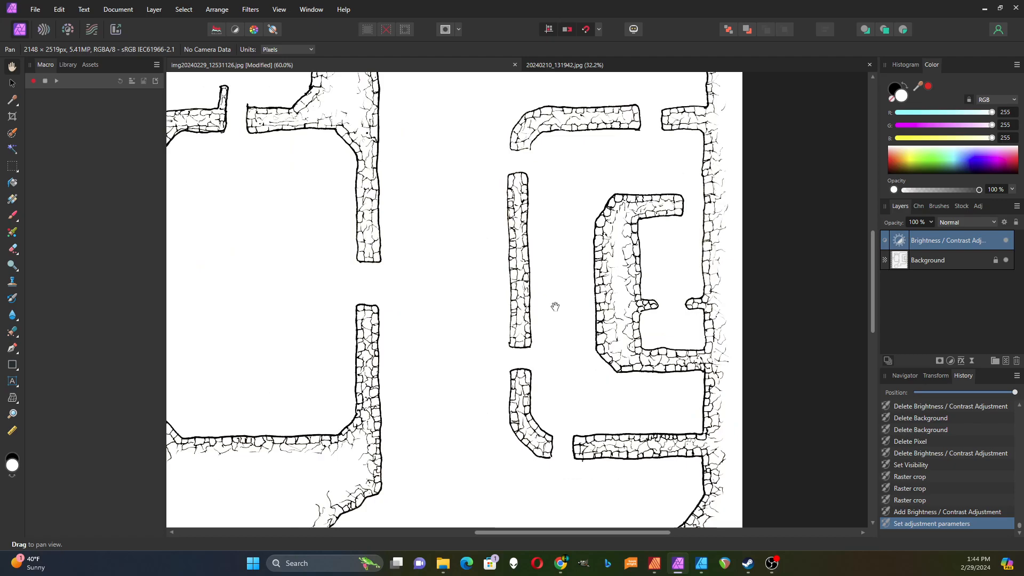
scroll(555, 306, up, 4)
scroll(551, 305, down, 4)
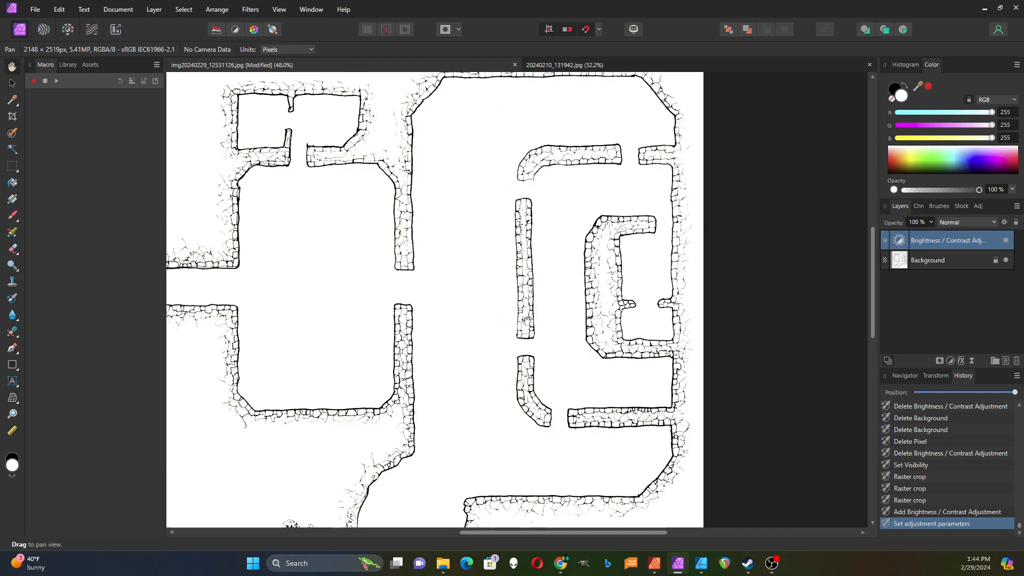
scroll(433, 276, down, 1)
scroll(433, 276, down, 2)
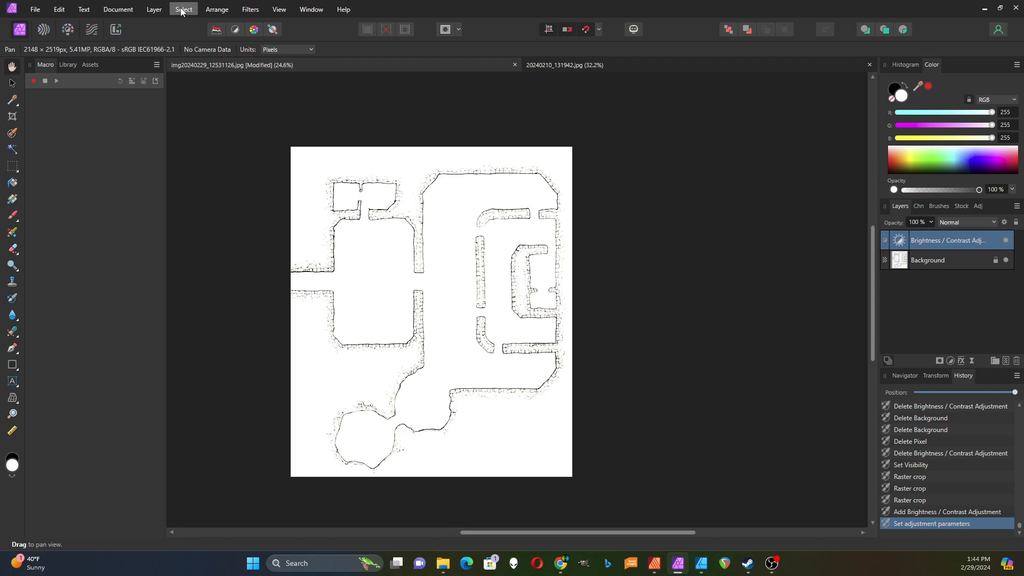
click(154, 10)
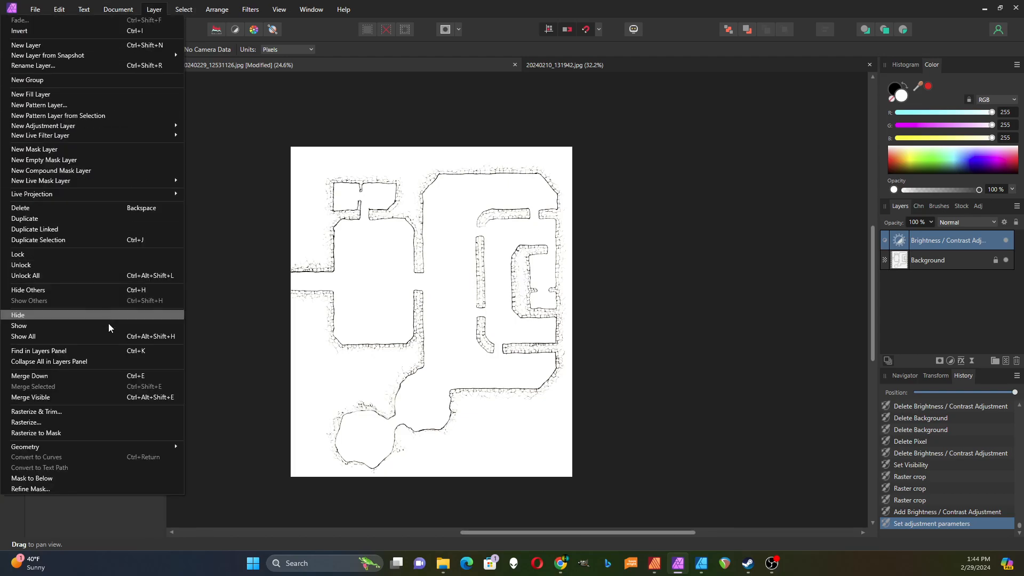
click(104, 399)
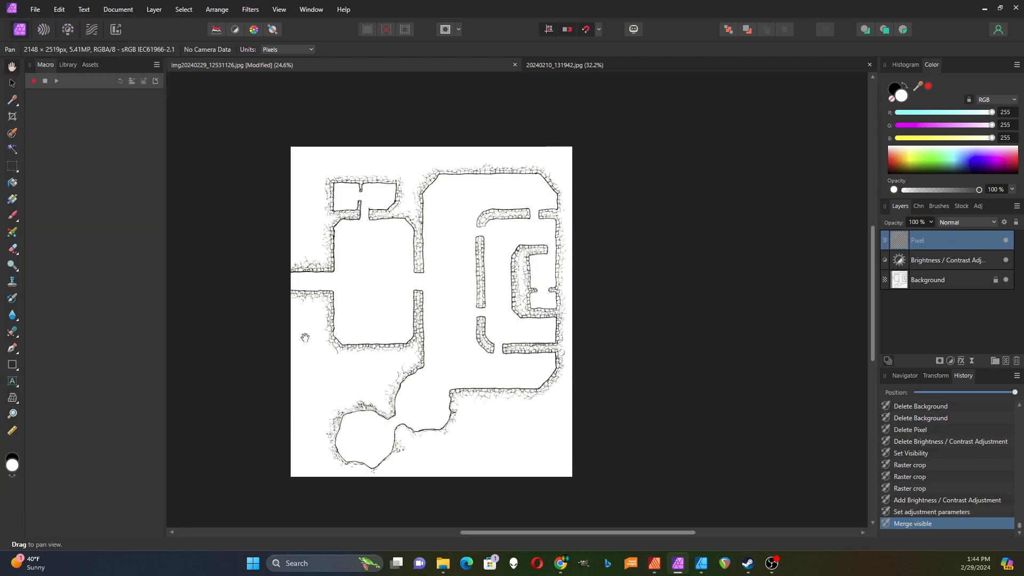
click(1006, 260)
click(1006, 280)
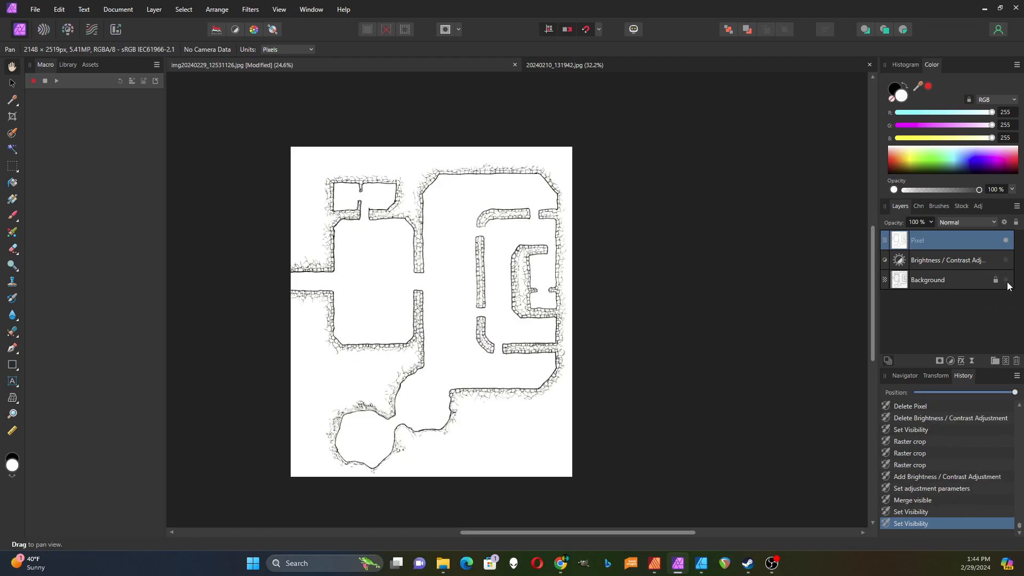
Bring the pebble photo from 20240210_131942.jpg into the map document as a new layer.
scroll(356, 300, up, 2)
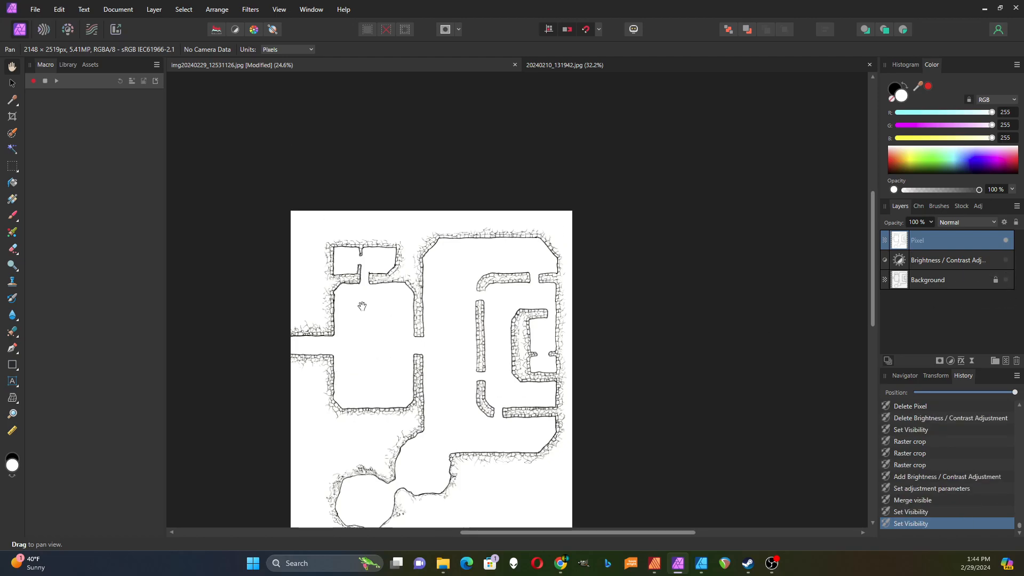
scroll(361, 301, down, 3)
scroll(361, 301, up, 6)
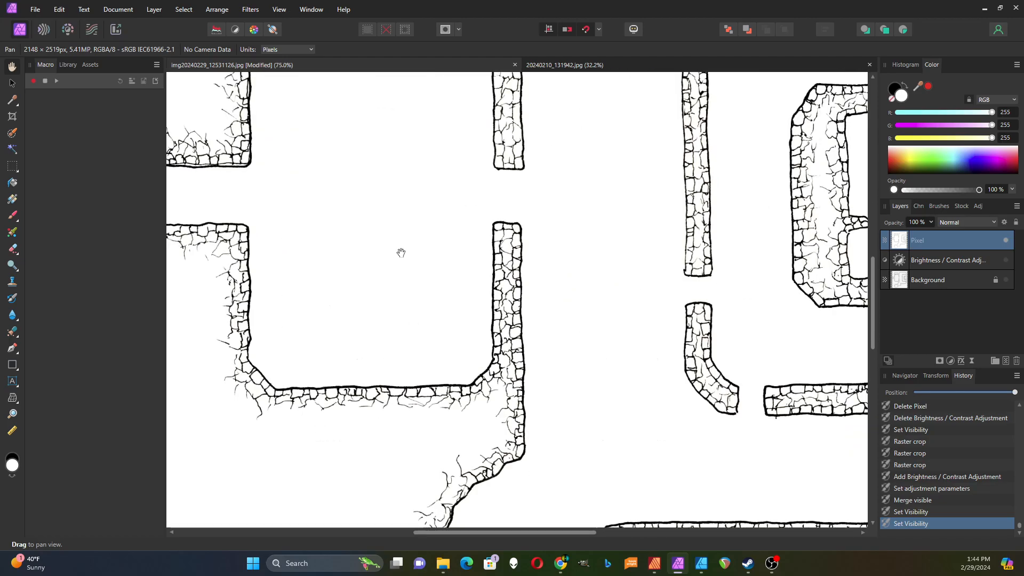
scroll(402, 253, down, 2)
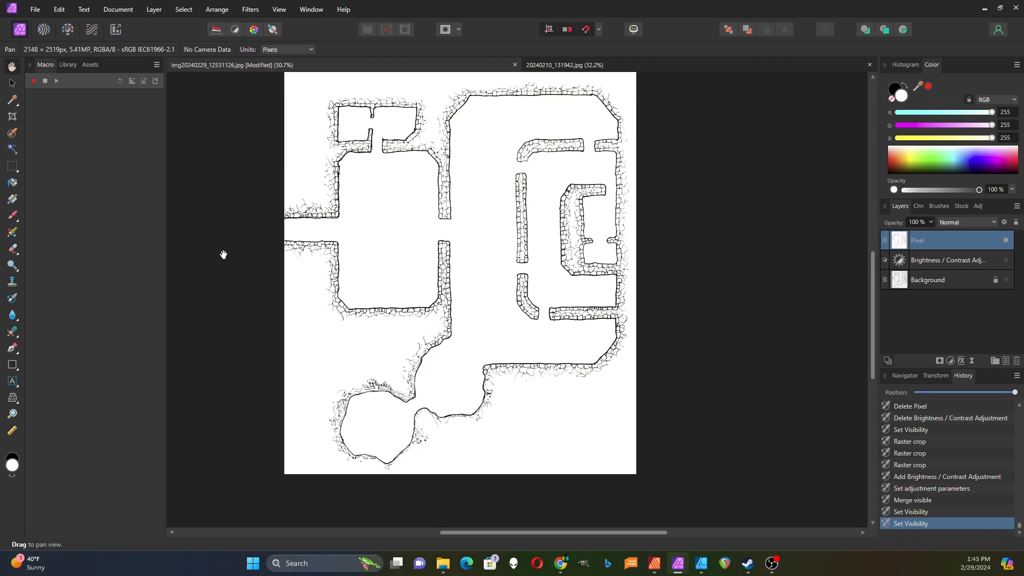
scroll(372, 247, up, 2)
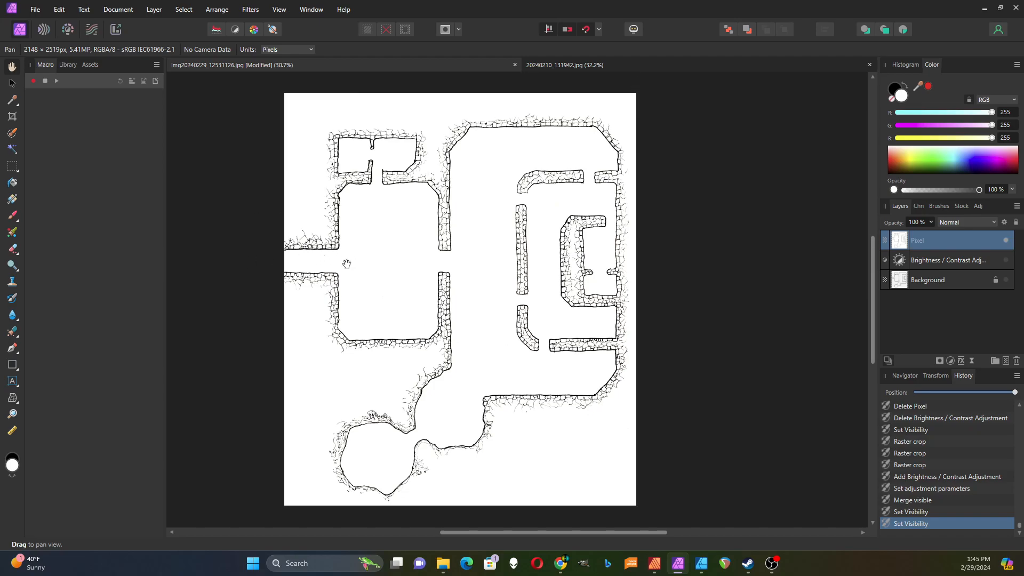
click(594, 65)
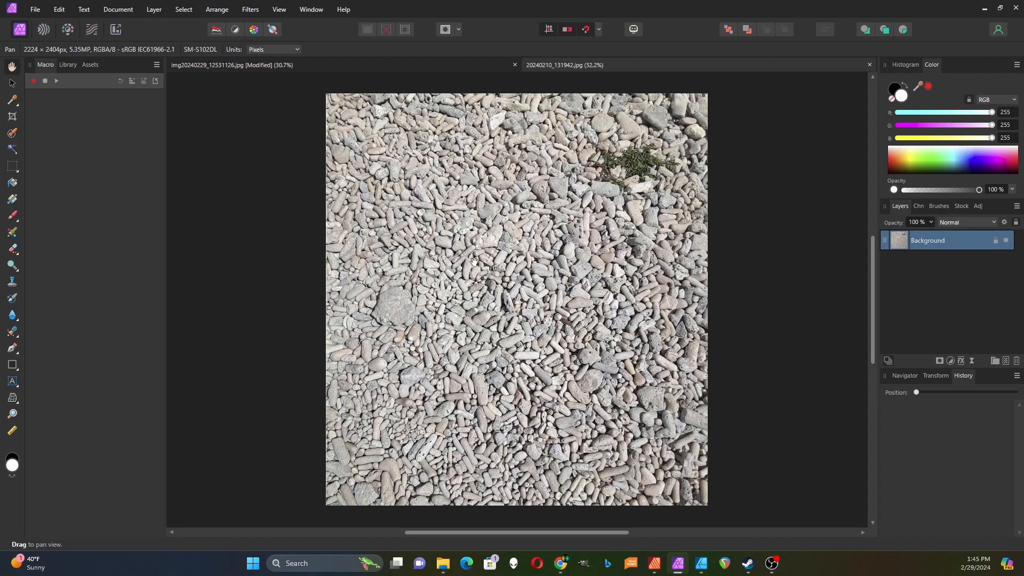
click(411, 66)
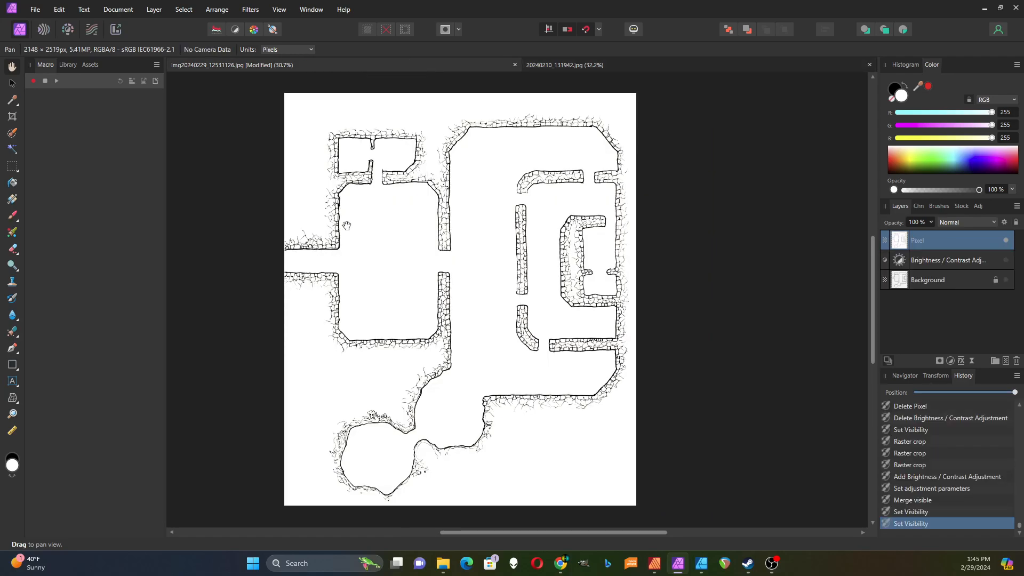
key(ctrl+v)
scroll(373, 236, down, 2)
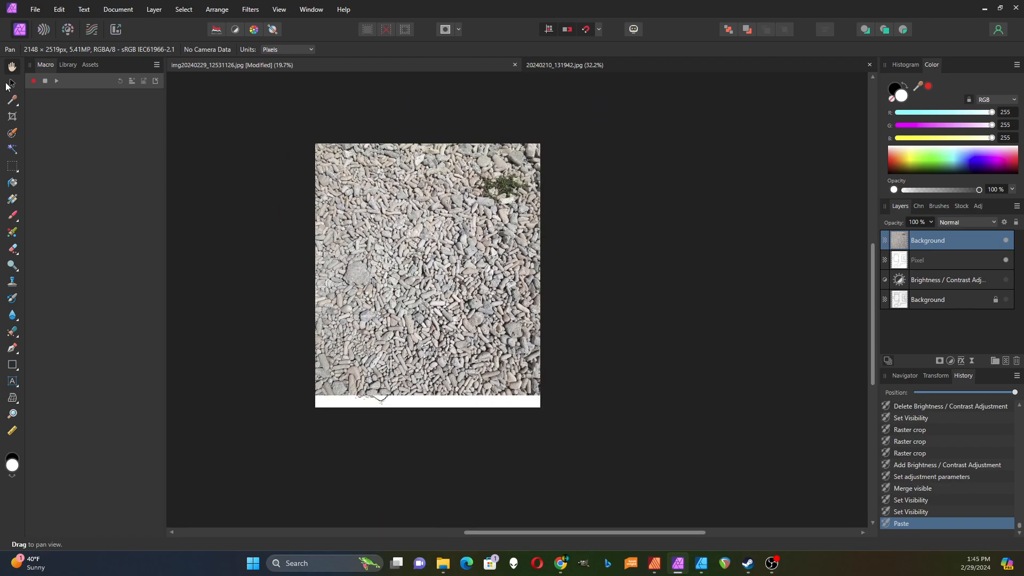
Enlarge the pebble layer proportionally to cover the whole canvas and place it beneath the merged map layer.
click(13, 84)
drag(549, 395, 560, 408)
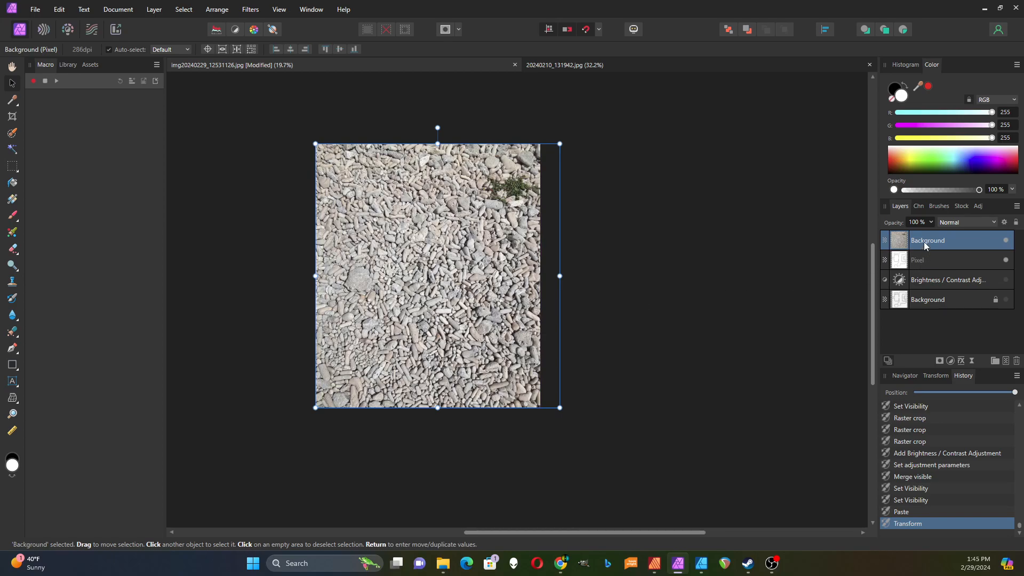
drag(926, 244, 926, 264)
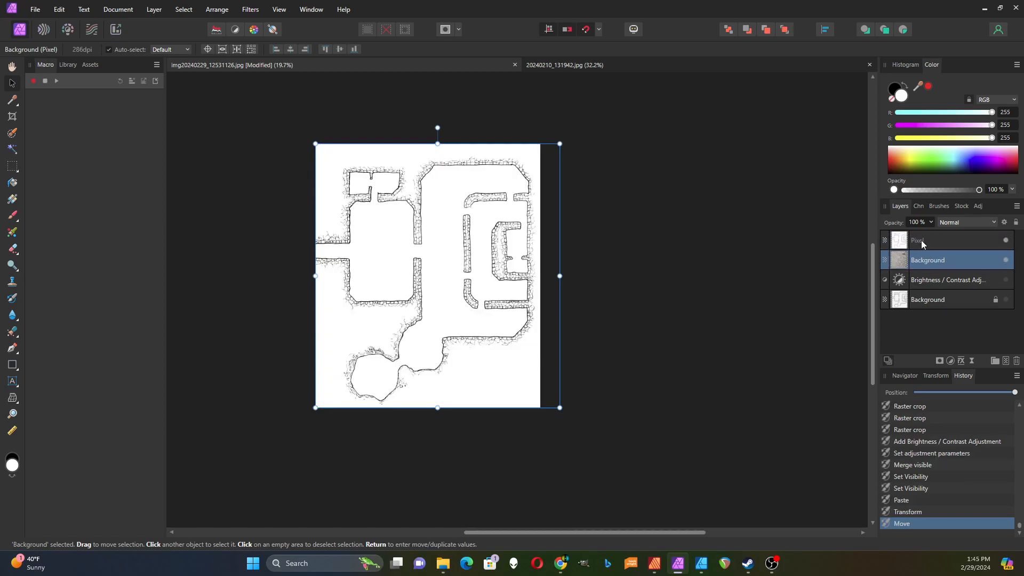
Flood select the connected white floor area inside the walls on the merged map layer and check the selection along the wall outlines.
click(921, 240)
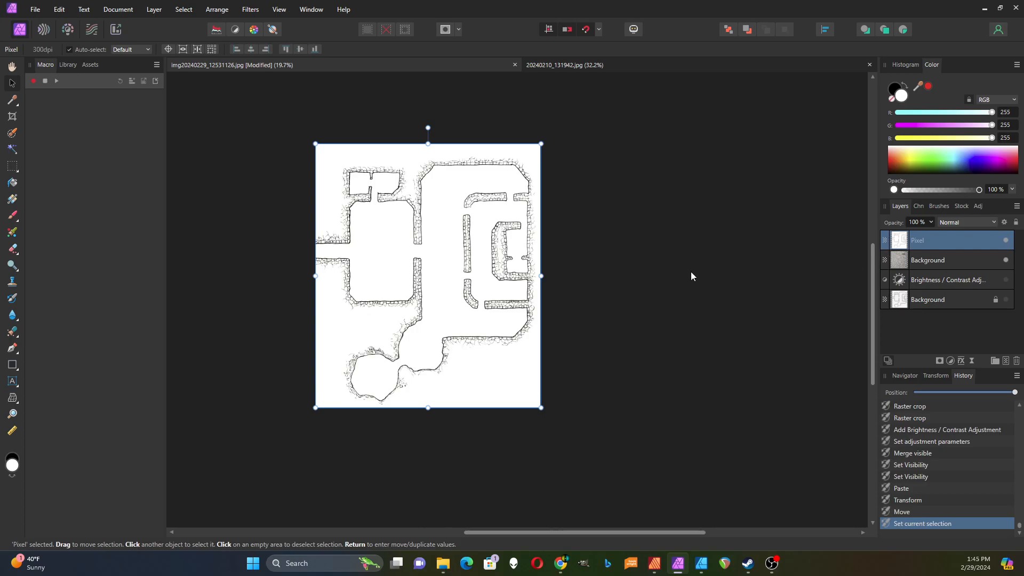
scroll(447, 287, up, 3)
scroll(447, 287, down, 1)
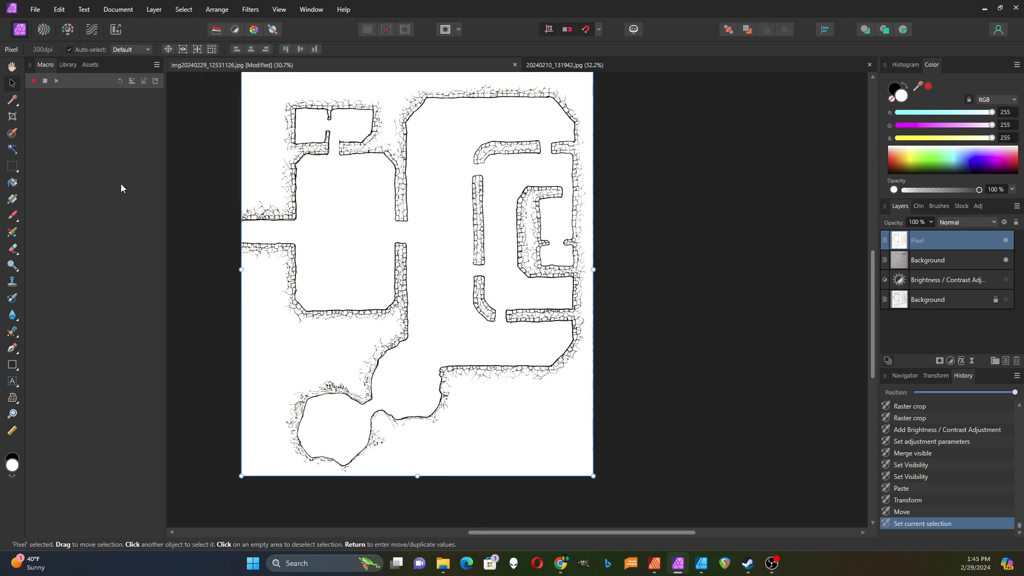
click(12, 150)
click(347, 233)
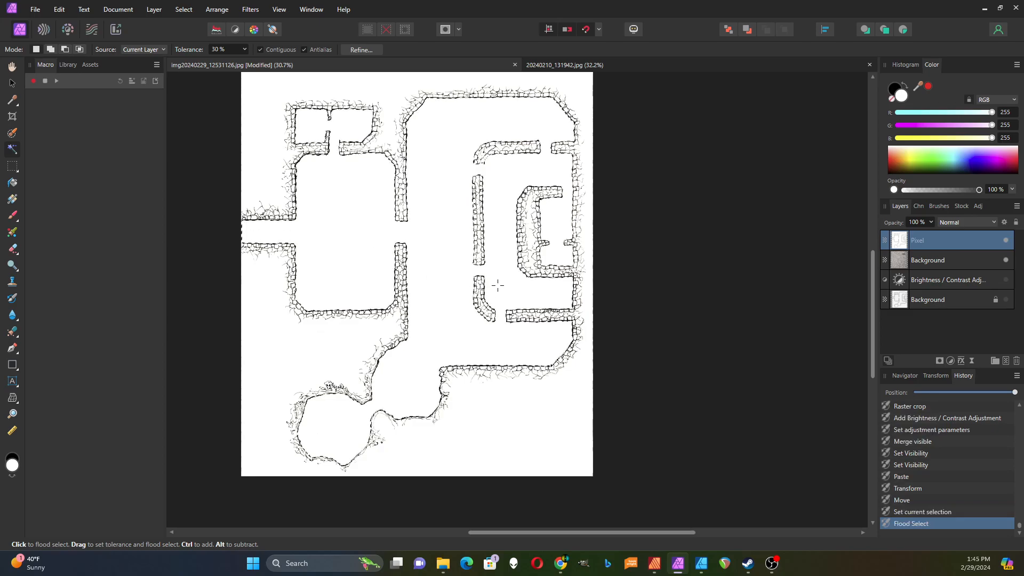
scroll(499, 167, up, 8)
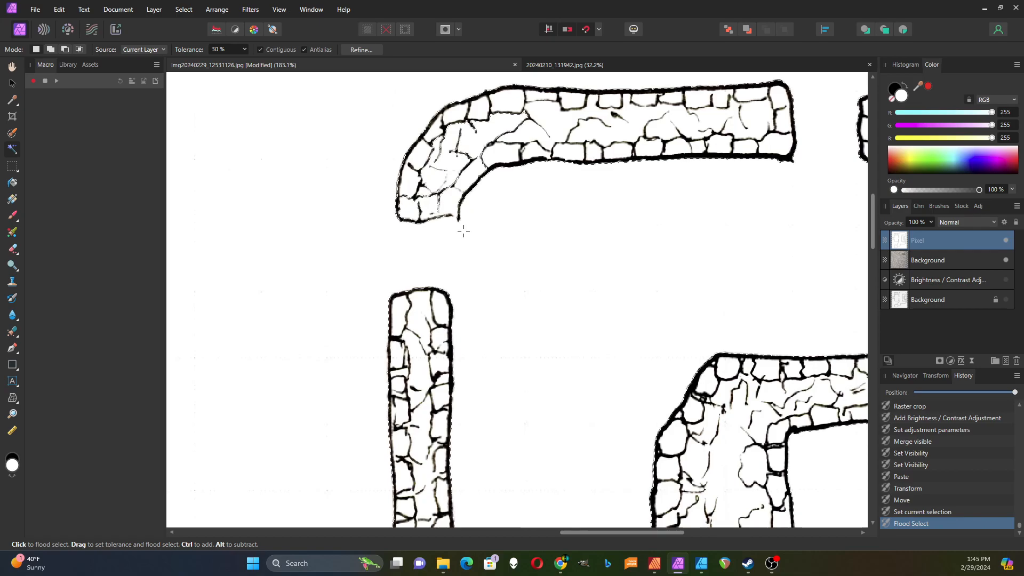
scroll(464, 229, up, 4)
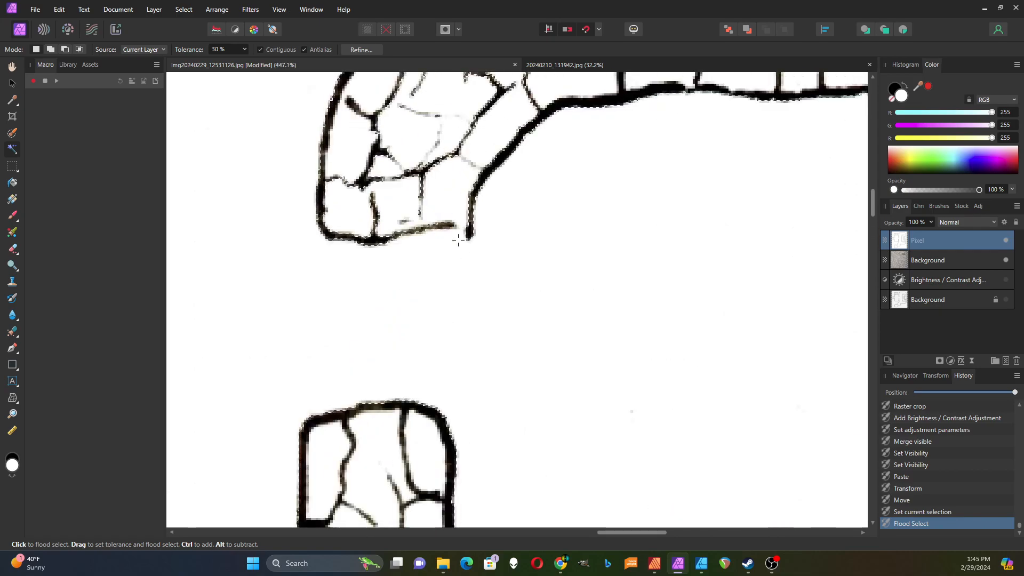
scroll(456, 203, down, 10)
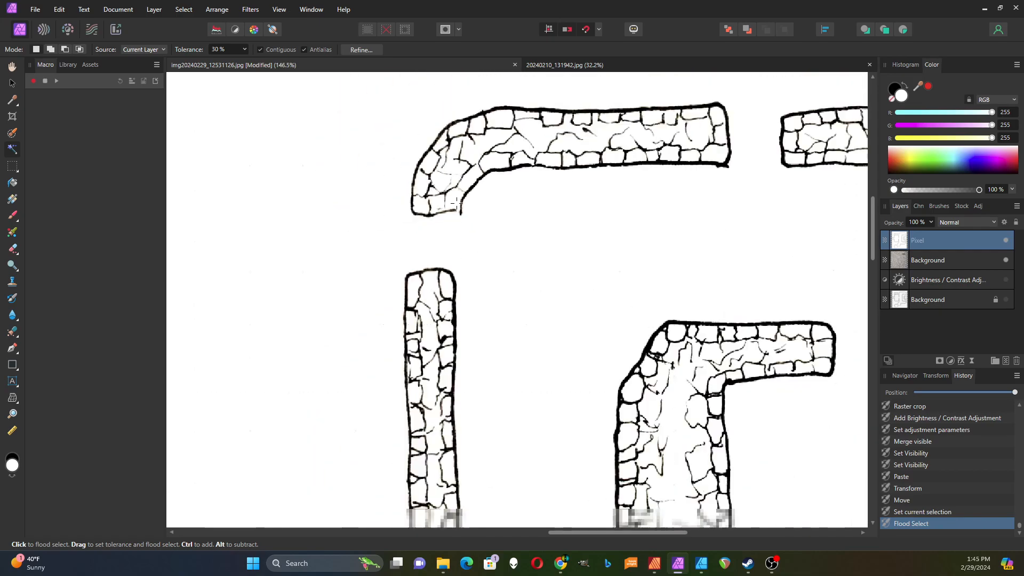
scroll(548, 331, up, 6)
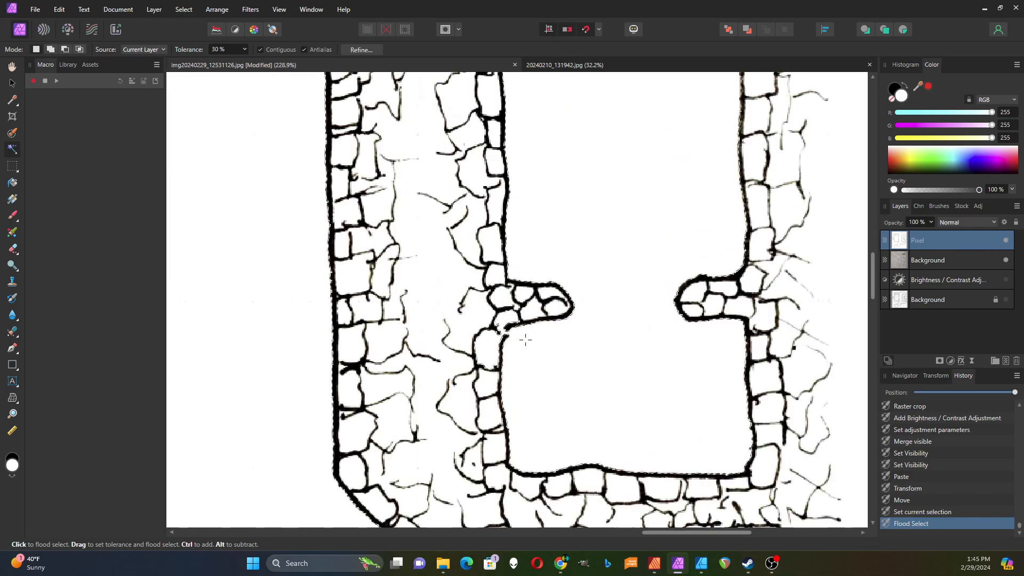
scroll(534, 332, down, 6)
scroll(534, 332, down, 4)
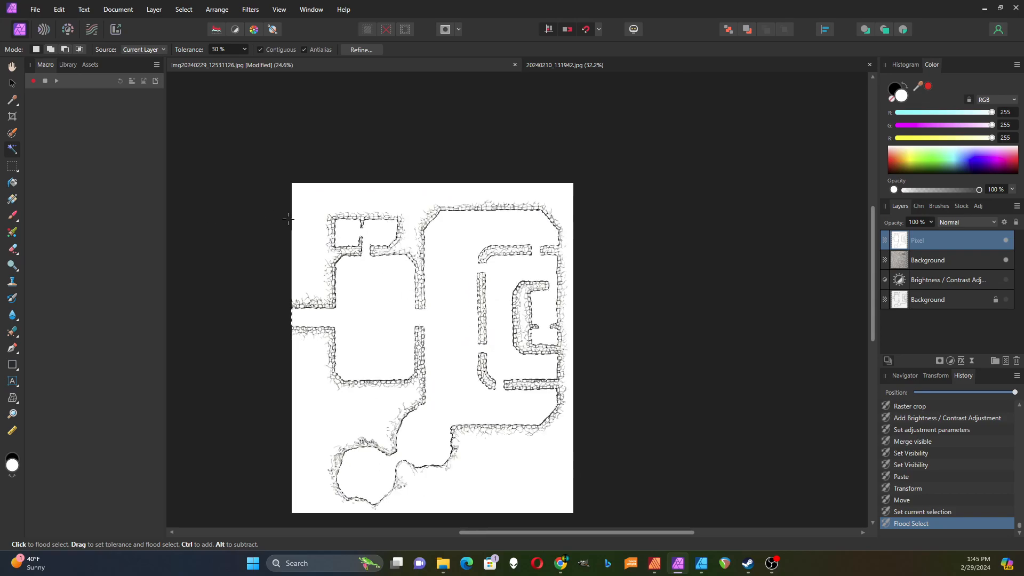
Clear the flood selection of the floor area on the merged map layer.
scroll(290, 214, down, 2)
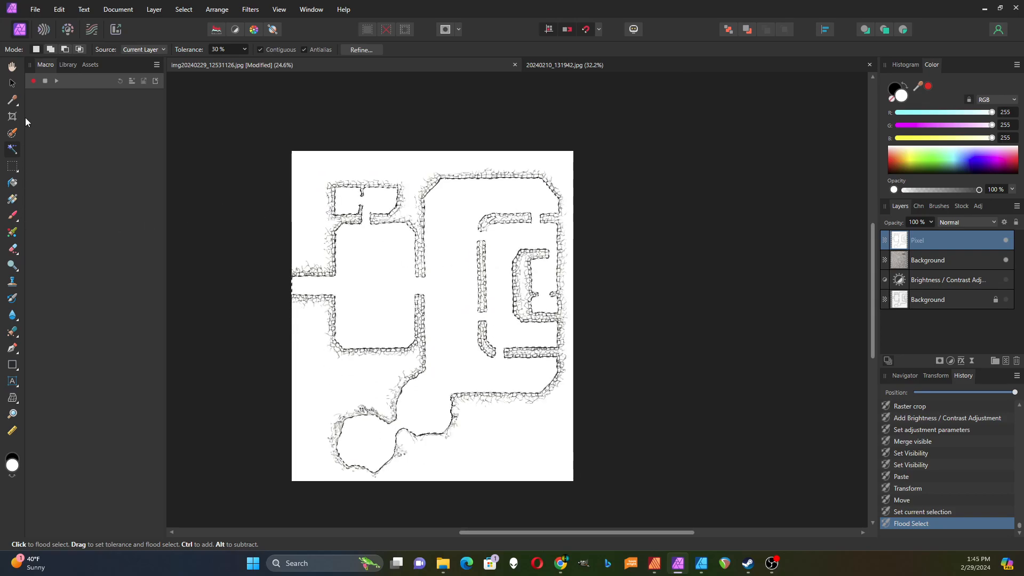
click(180, 9)
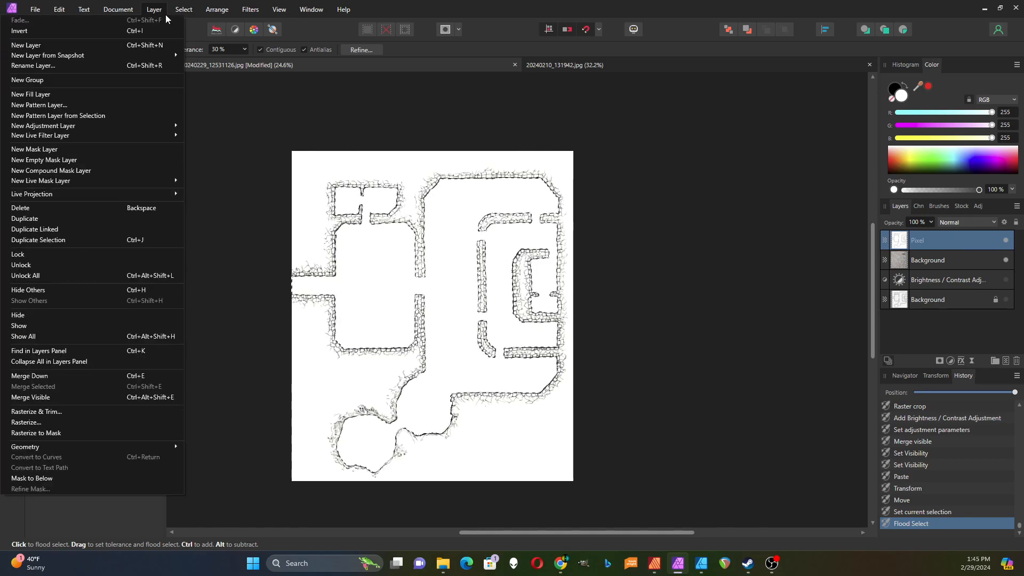
click(183, 31)
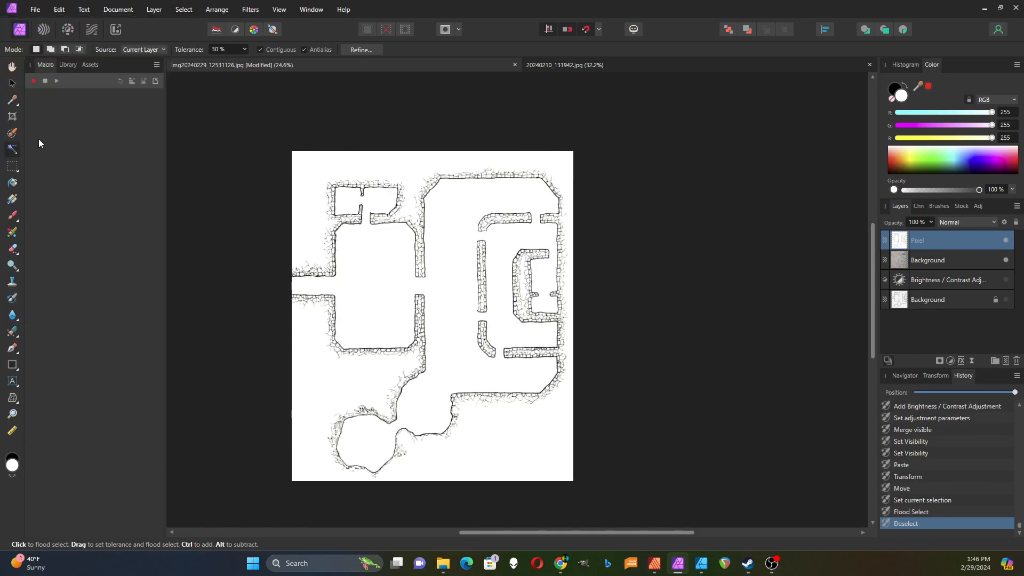
Paint short black strokes with a 5 px Paint Brush to close the gaps in the inner wall outlines.
click(12, 216)
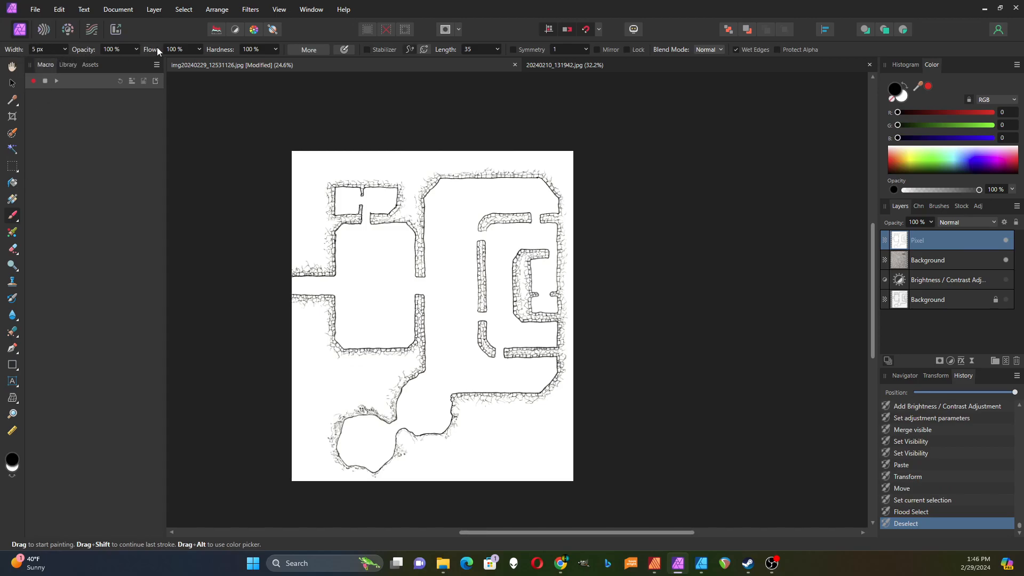
scroll(452, 244, up, 10)
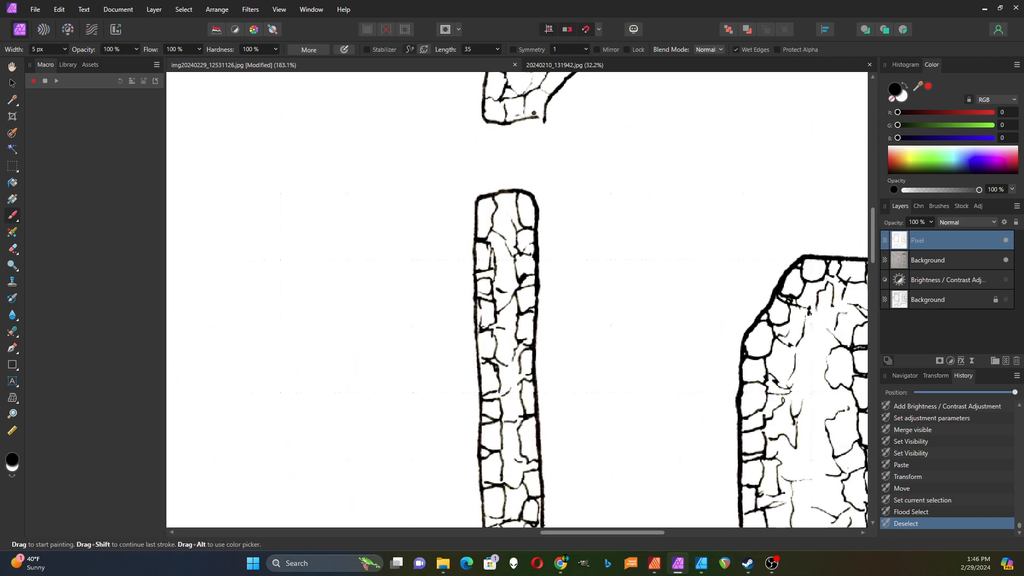
drag(535, 117, 545, 121)
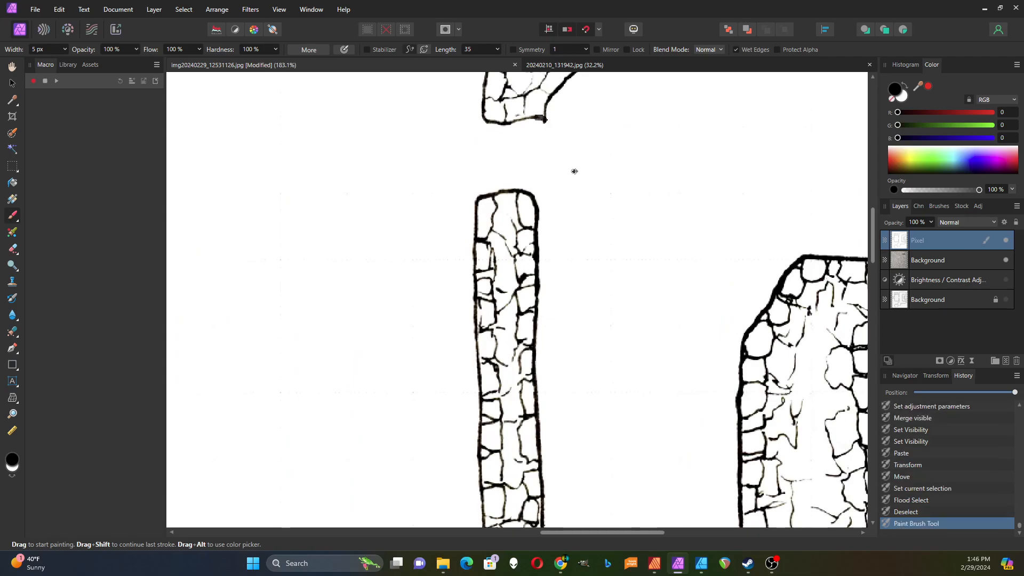
scroll(574, 171, down, 7)
scroll(635, 337, up, 9)
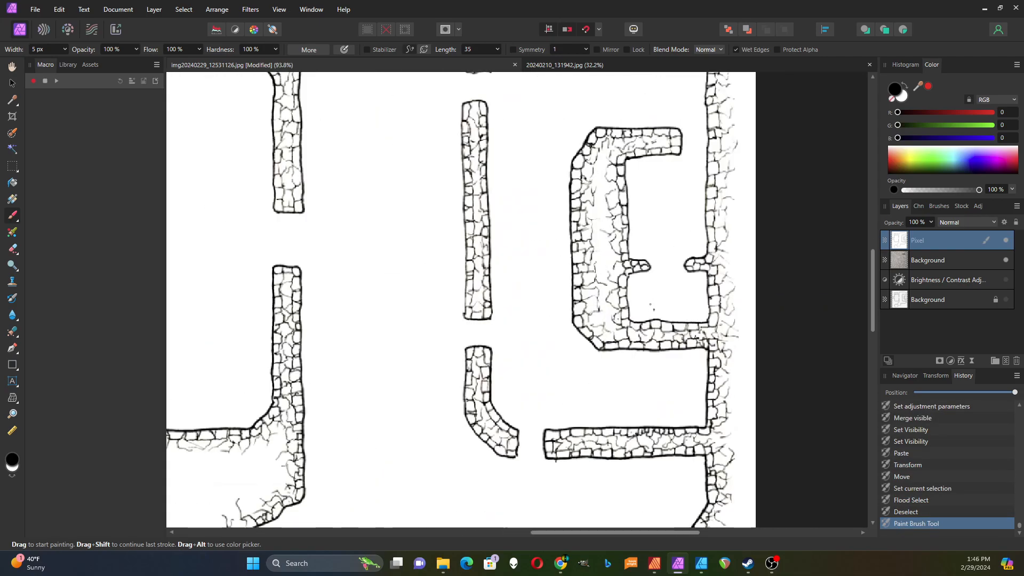
drag(575, 231, 580, 222)
scroll(618, 243, down, 6)
scroll(618, 243, down, 3)
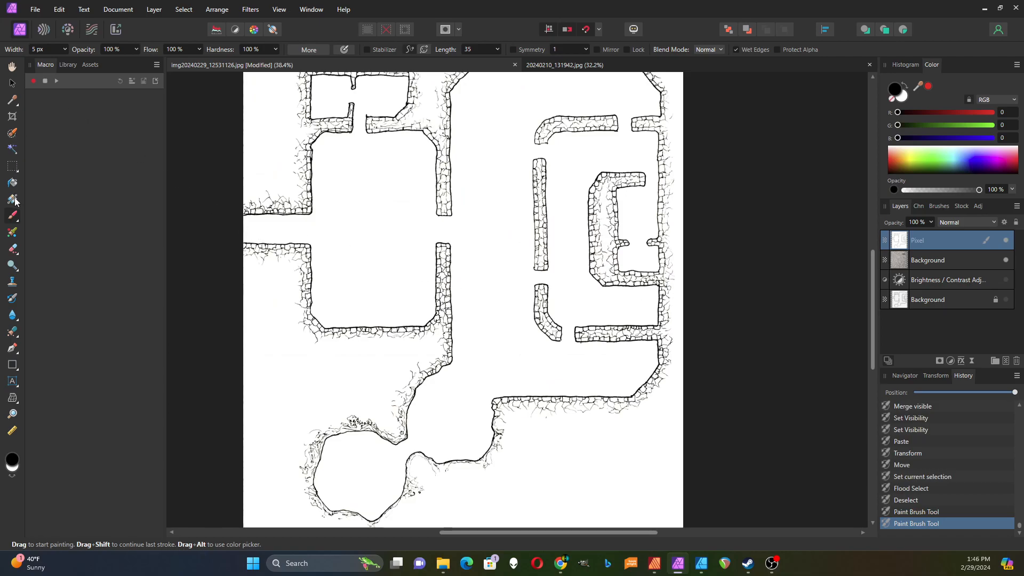
Flood select the connected white floor area again at 30 % tolerance and check the selection along the inner walls.
click(12, 150)
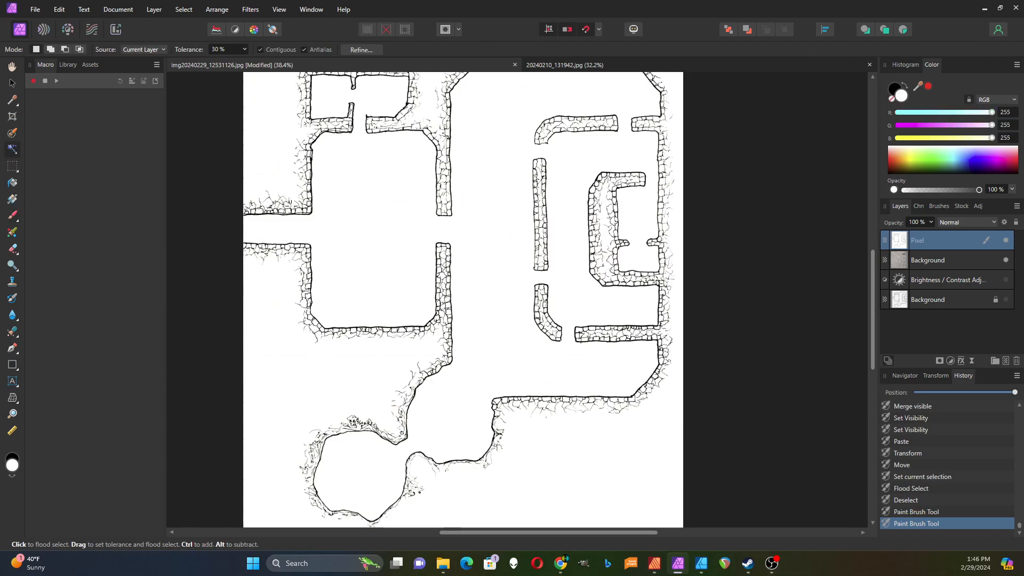
click(384, 228)
scroll(628, 224, up, 5)
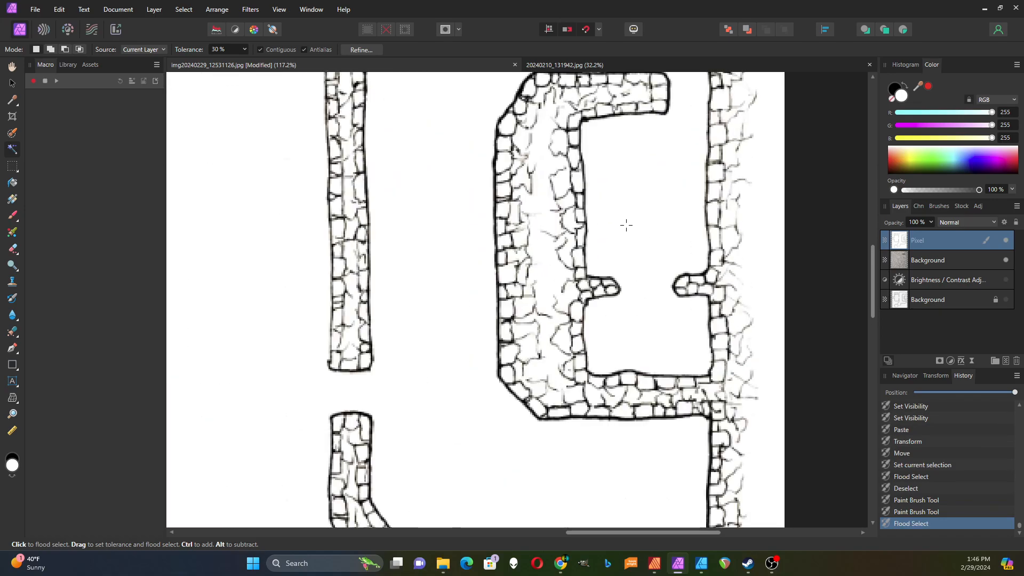
scroll(614, 212, down, 3)
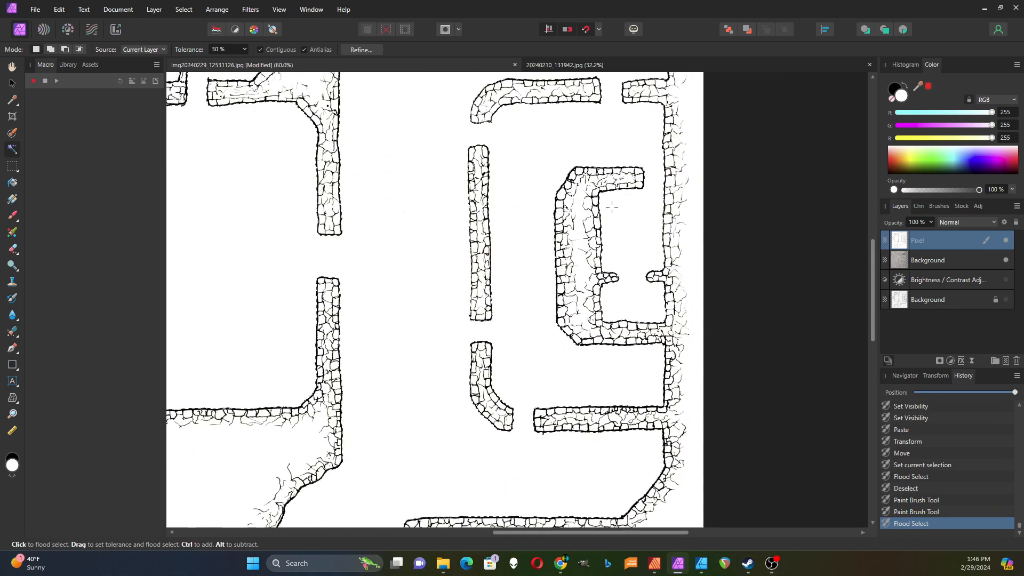
scroll(514, 114, up, 3)
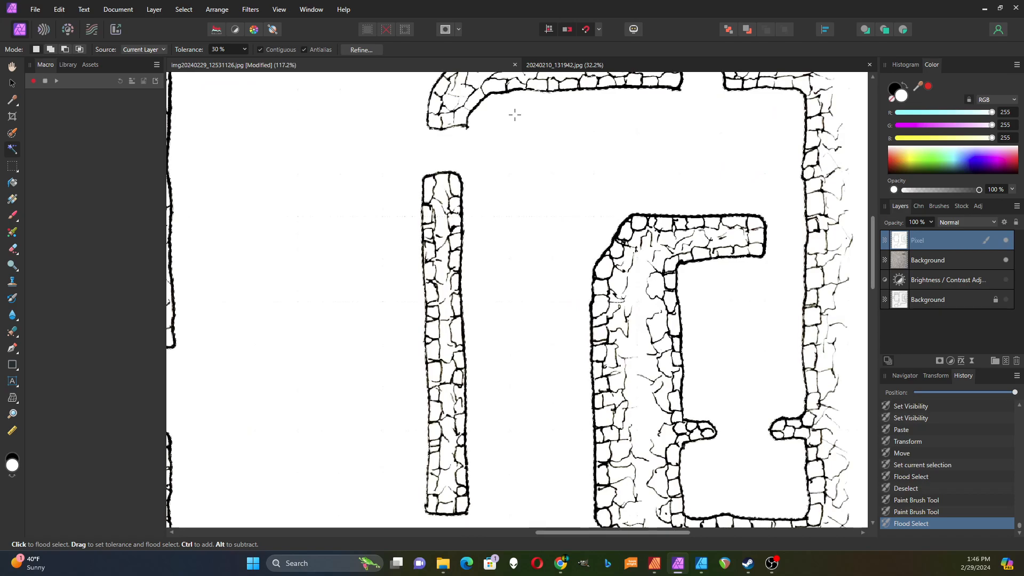
scroll(514, 114, down, 7)
scroll(500, 148, down, 1)
scroll(544, 378, up, 3)
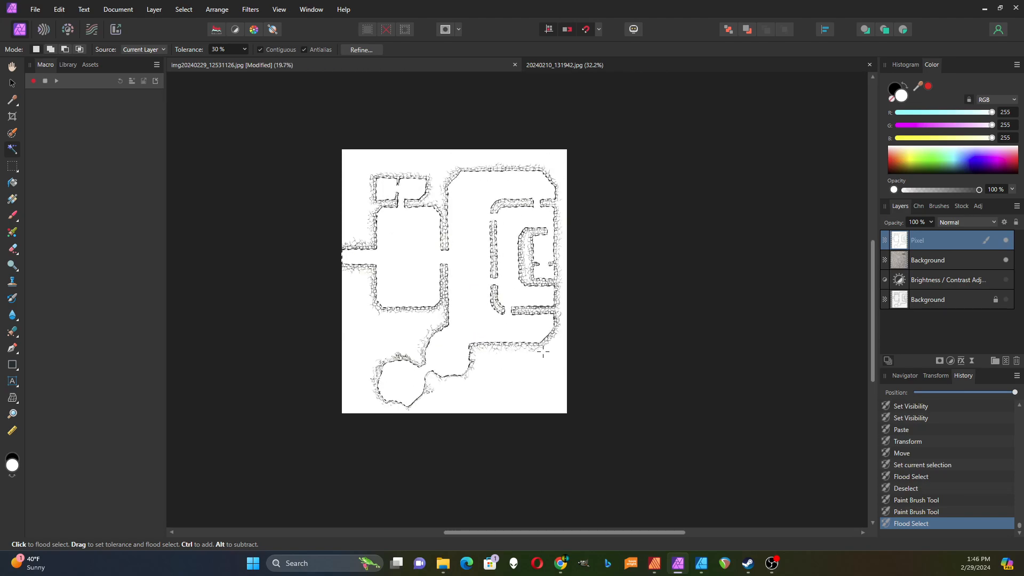
scroll(450, 320, up, 2)
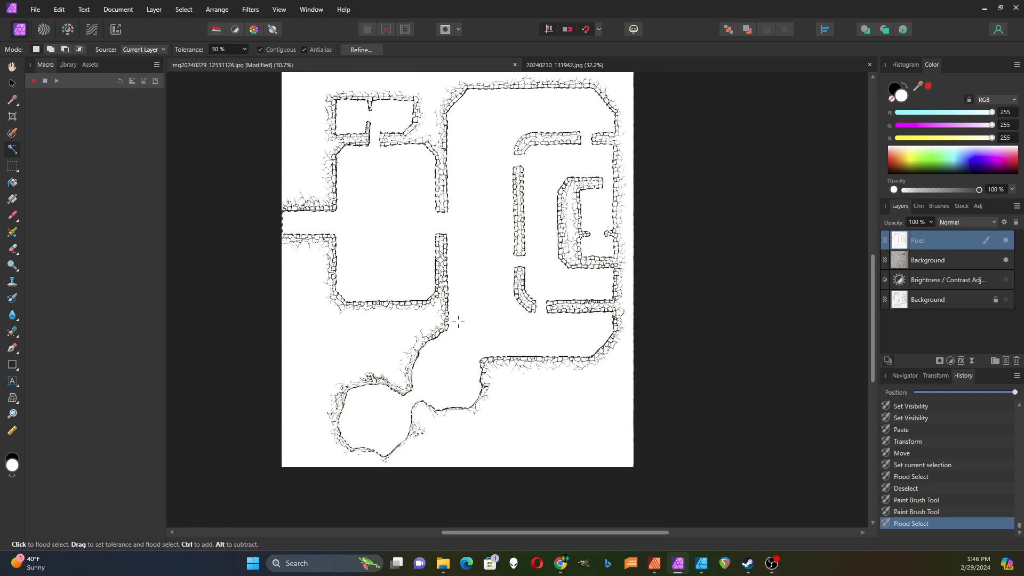
Invert the floor selection and copy the selected walls and surrounding rock area of the map to a new layer.
click(183, 10)
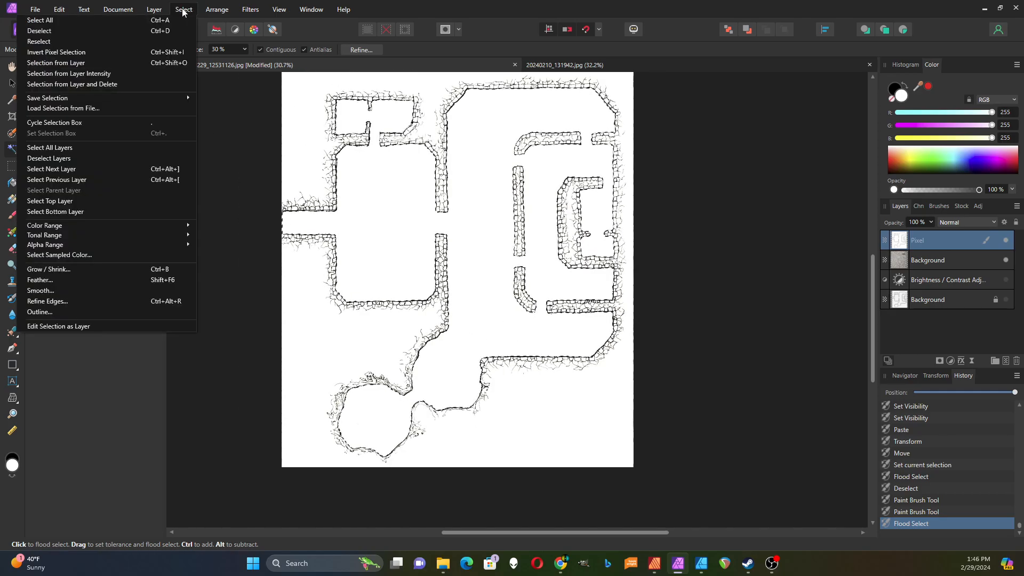
click(113, 53)
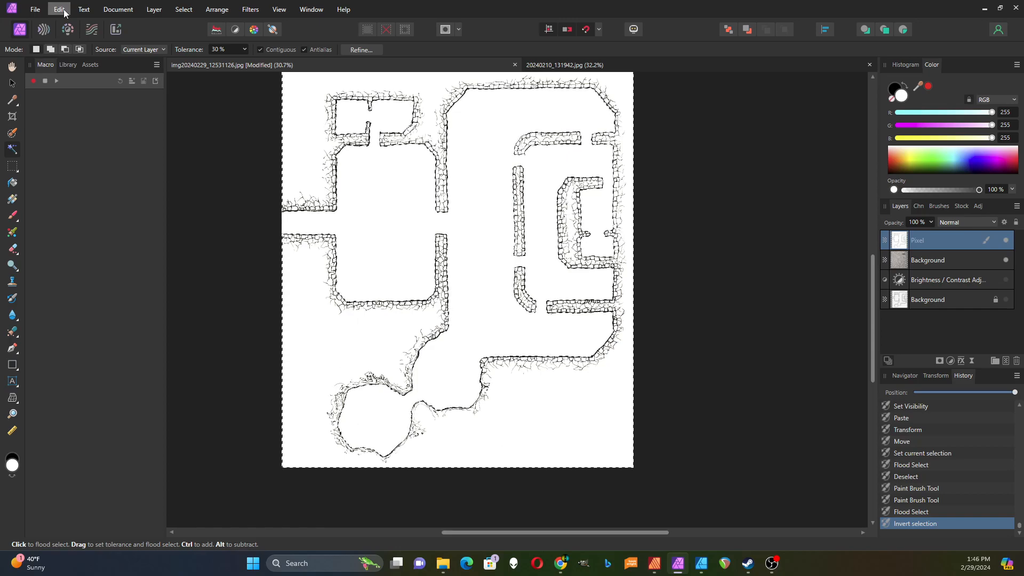
key(ctrl+v)
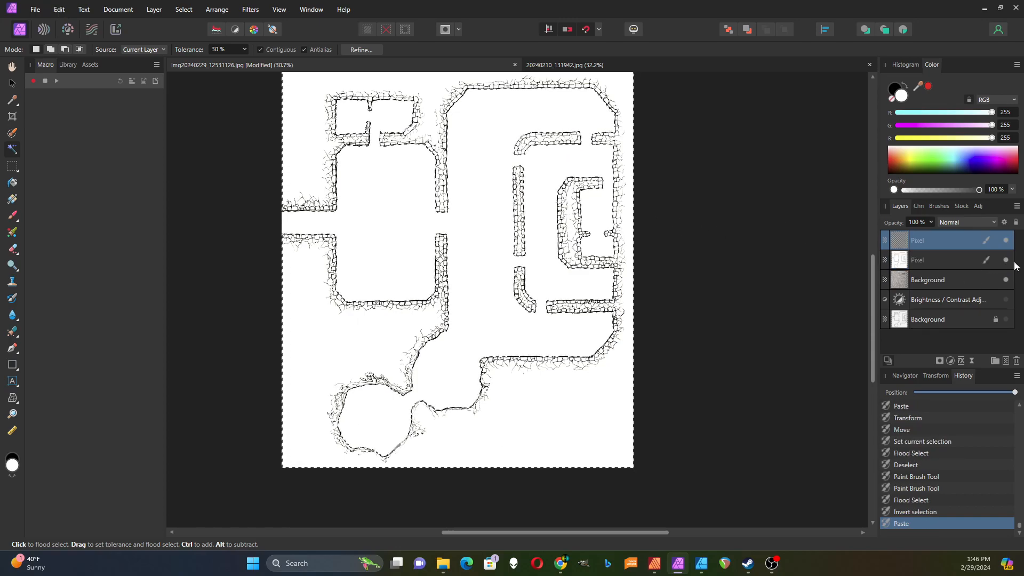
Copy the selected part of the pebble layer to a new layer and place it directly beneath the cut-out wall layer.
click(926, 283)
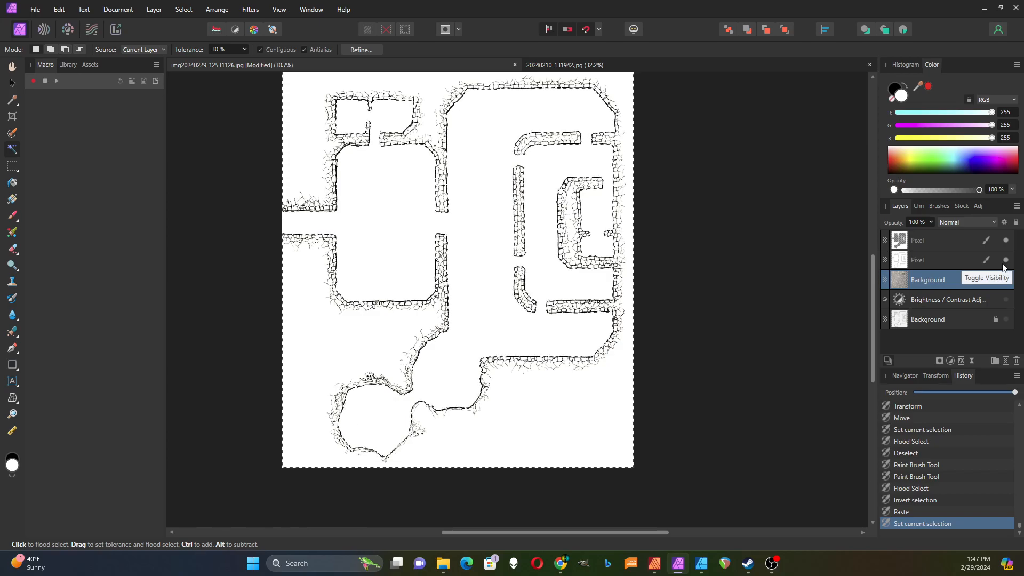
key(ctrl+v)
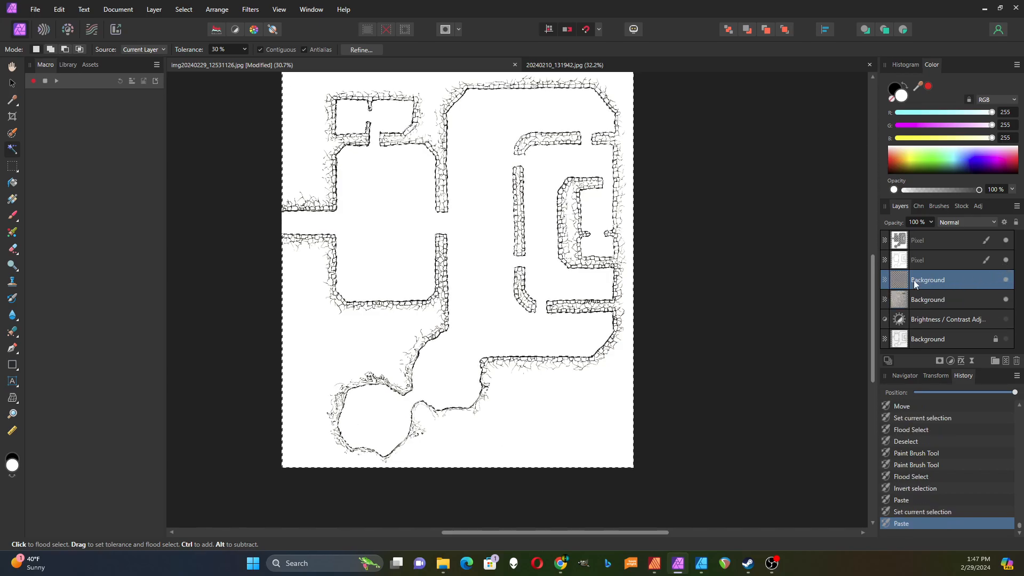
drag(903, 282, 898, 256)
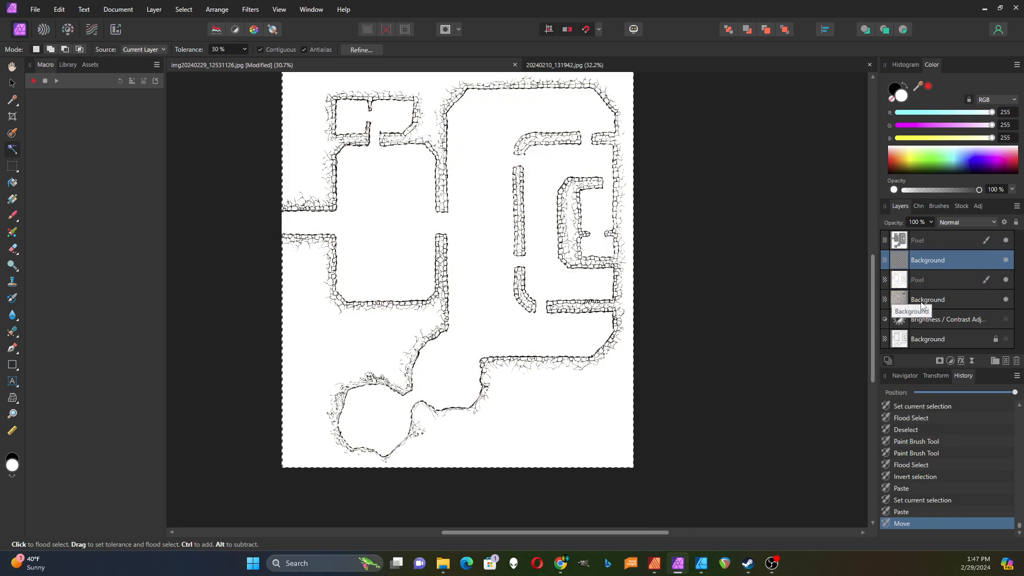
Hide the full pebble and full map layers, and set the cut-out wall layer's blend mode to Multiply.
click(1007, 299)
click(1007, 282)
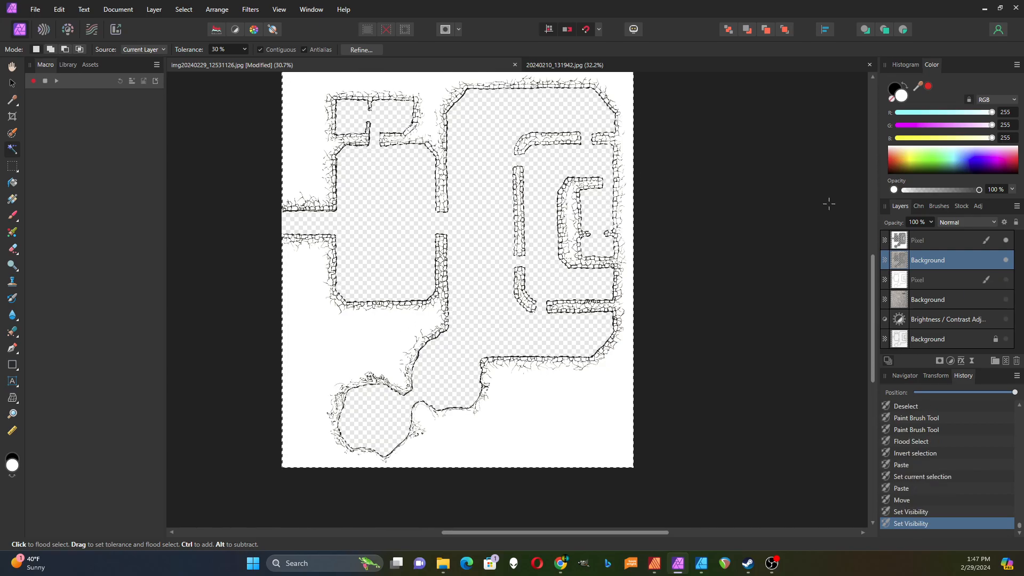
click(938, 241)
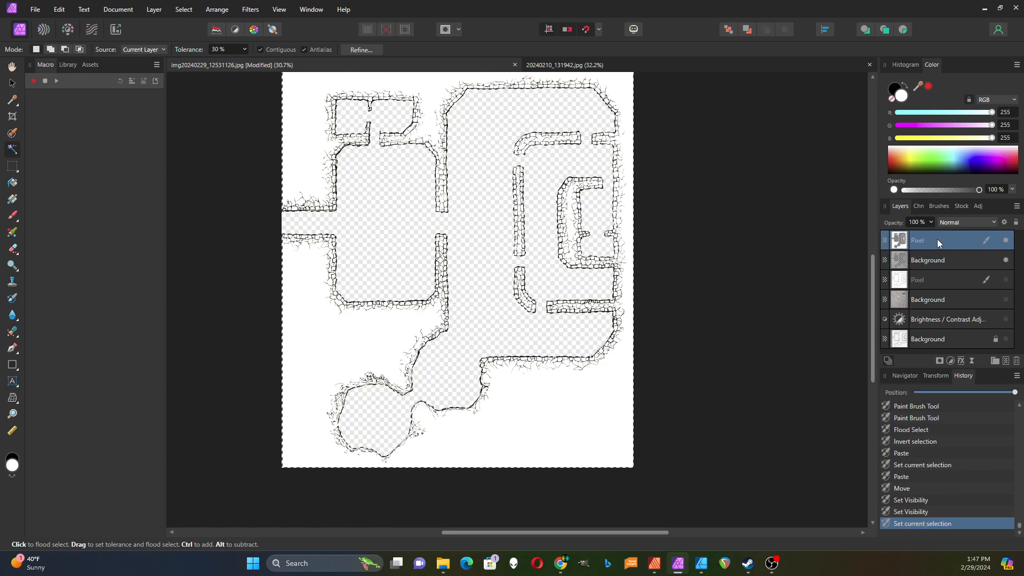
click(994, 221)
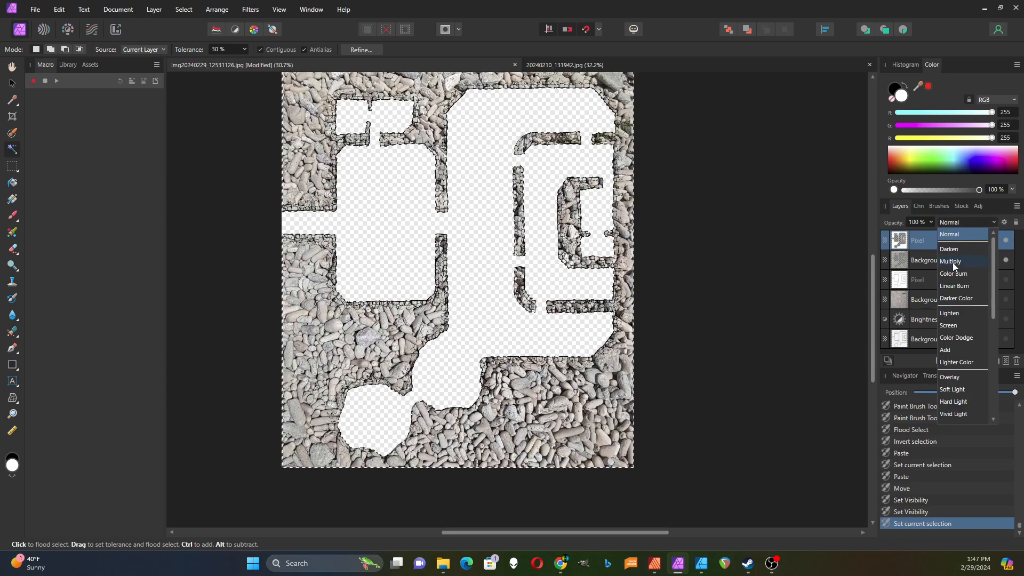
click(952, 261)
Add a live High Pass filter to the cut-out pebble layer with a 1.3 px radius and Monochrome enabled.
click(933, 260)
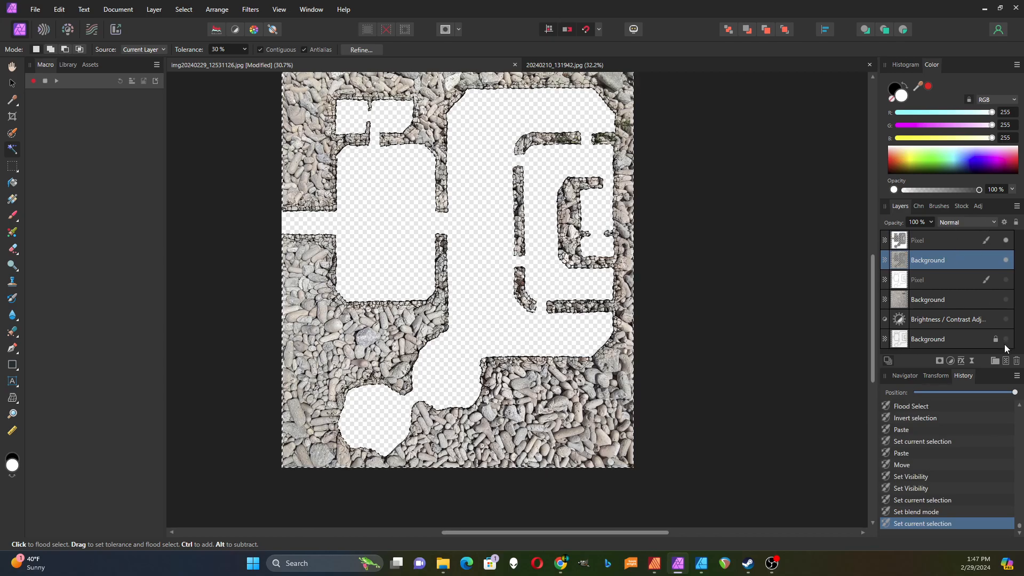
click(972, 363)
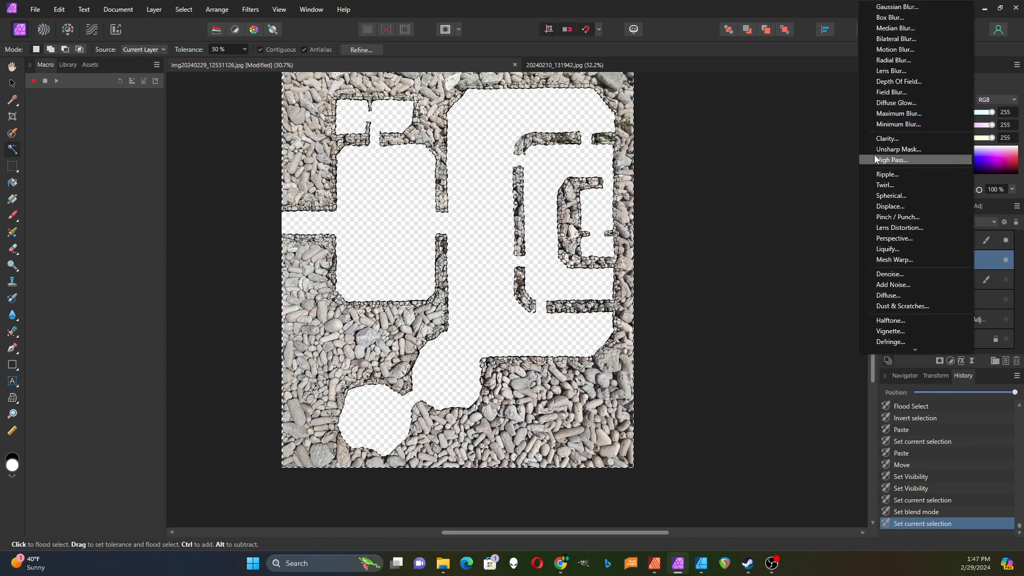
click(901, 159)
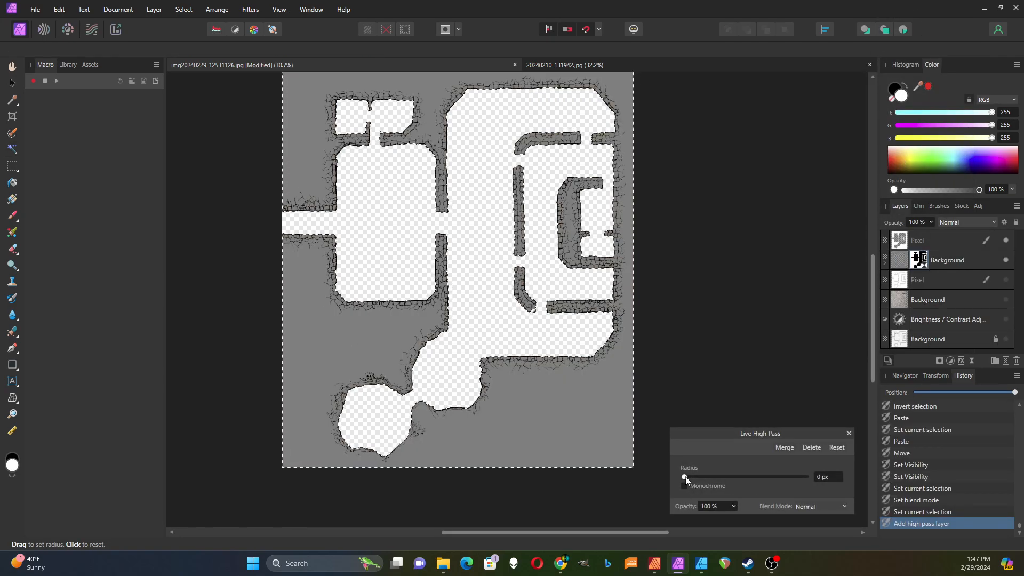
scroll(462, 415, up, 5)
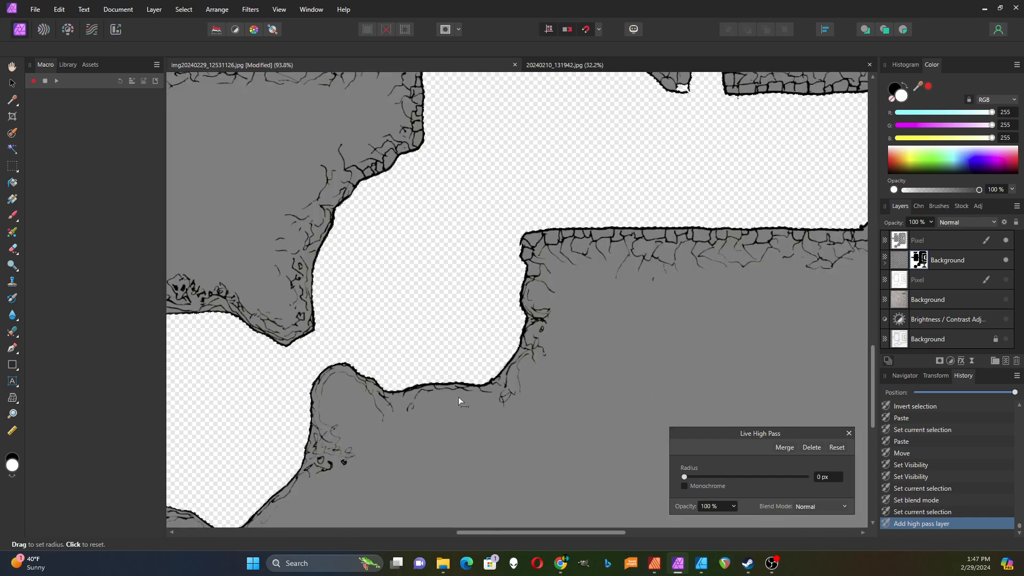
drag(685, 478, 713, 482)
click(685, 486)
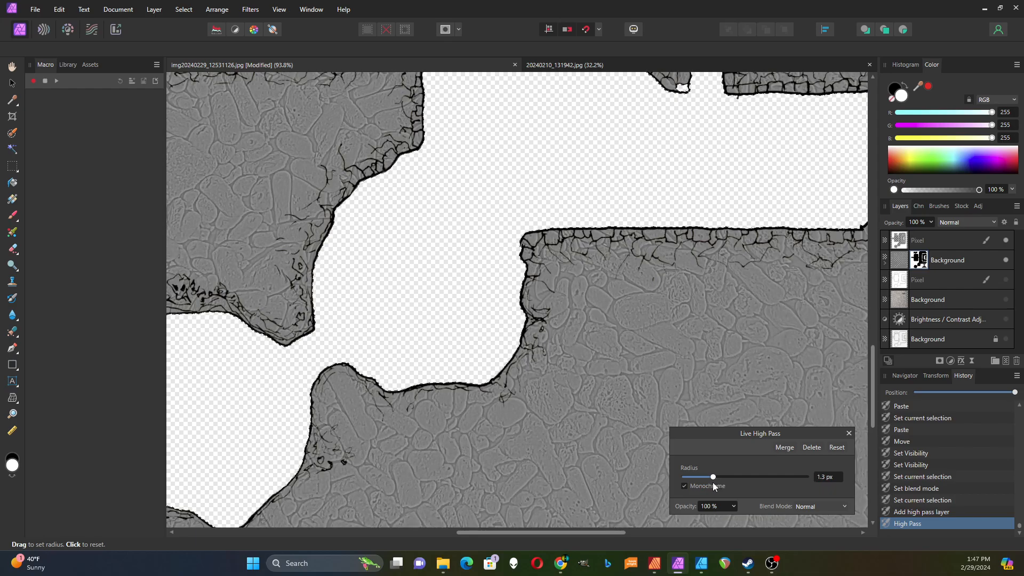
drag(713, 477, 712, 477)
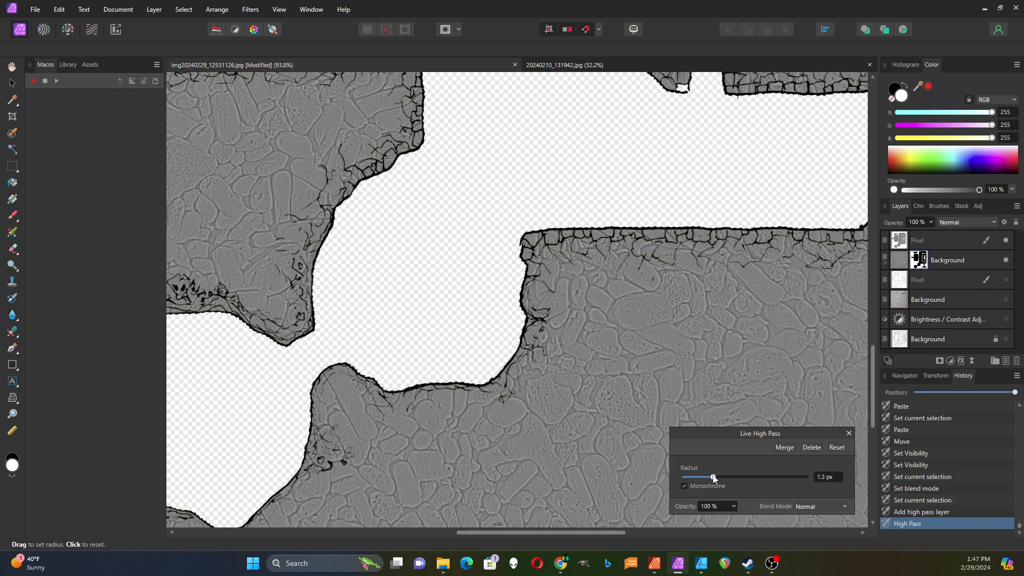
click(850, 433)
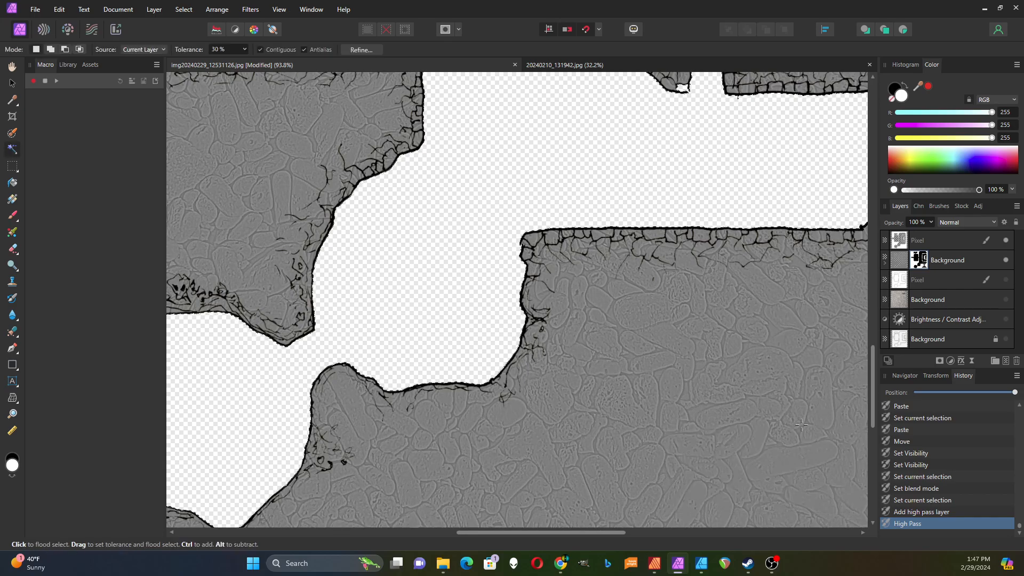
Add a Brightness / Contrast adjustment above the cut-out pebble layer with brightness set to 61 %.
click(952, 362)
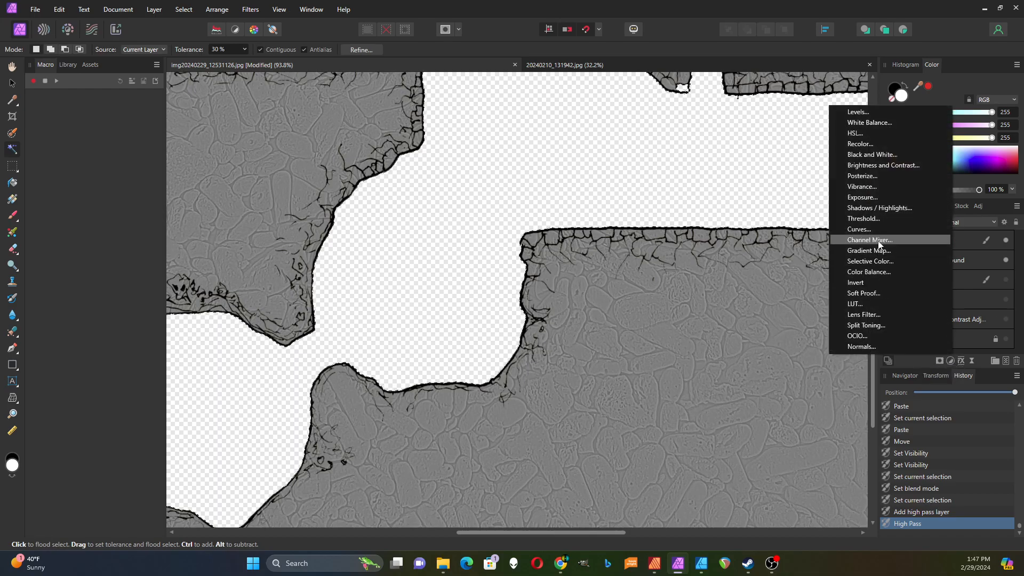
click(870, 165)
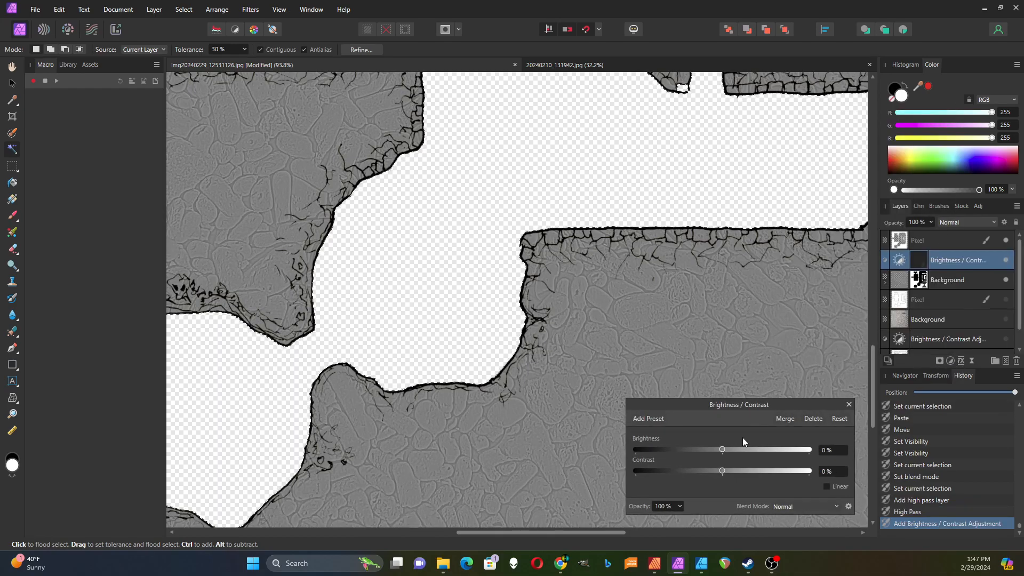
drag(722, 448, 775, 451)
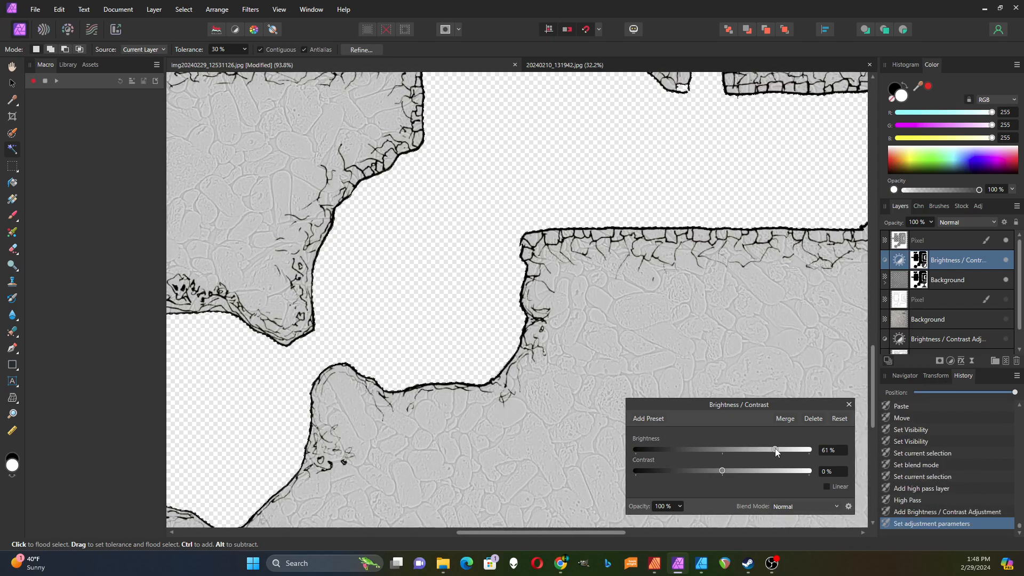
click(849, 405)
scroll(667, 348, down, 5)
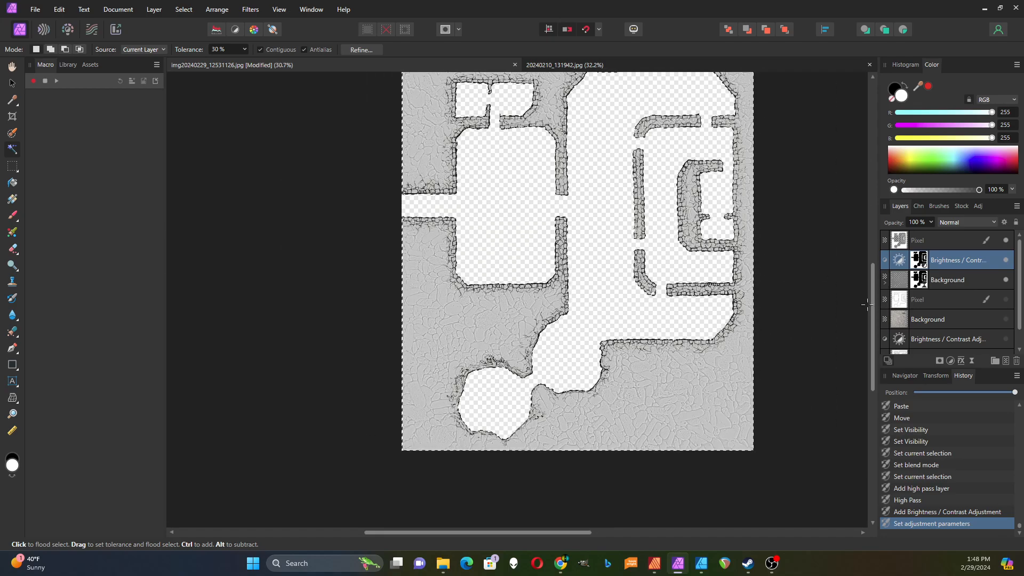
Show the full merged map layer again as the white floor and clear the selection.
click(1005, 300)
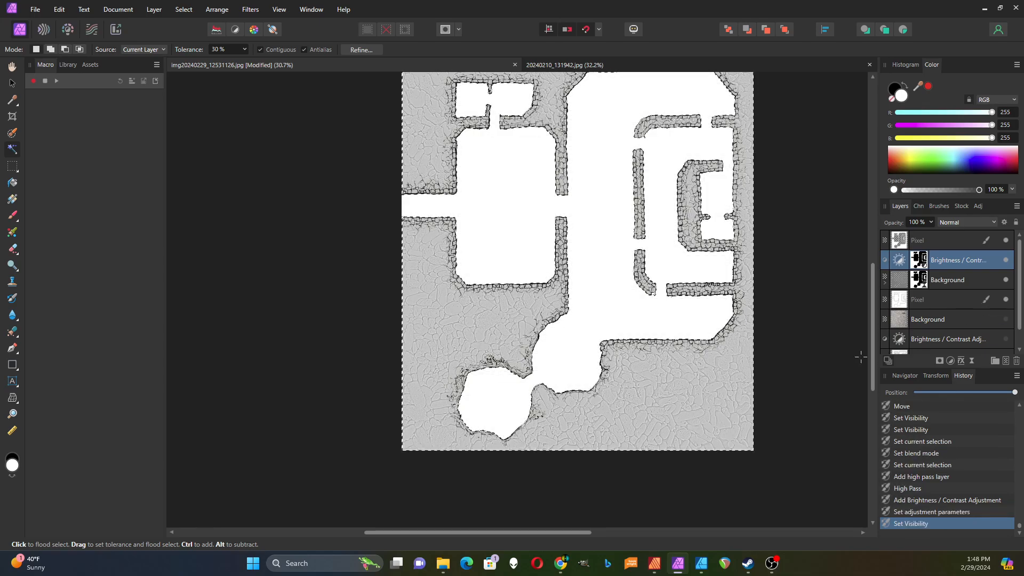
scroll(821, 291, up, 1)
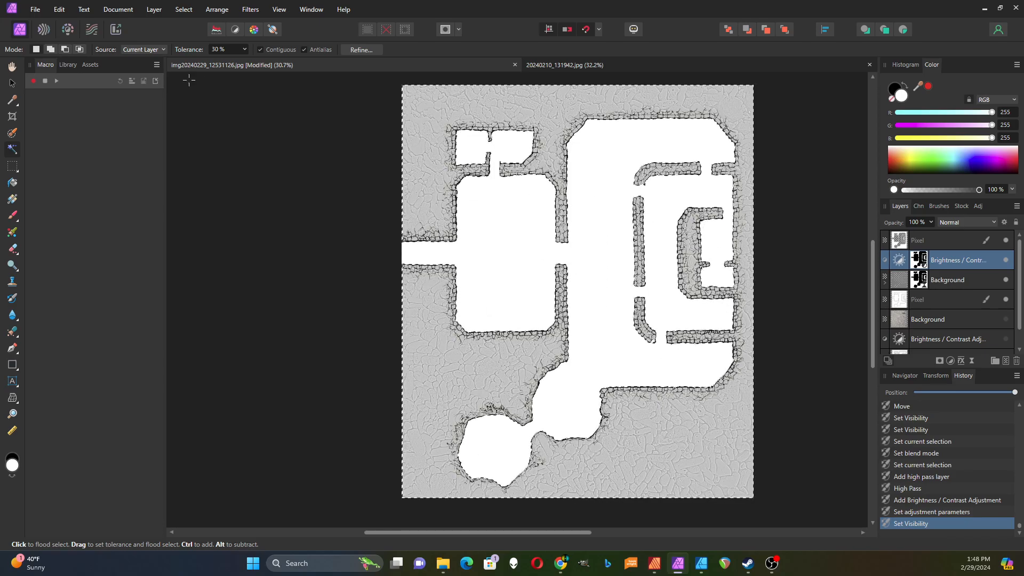
click(190, 9)
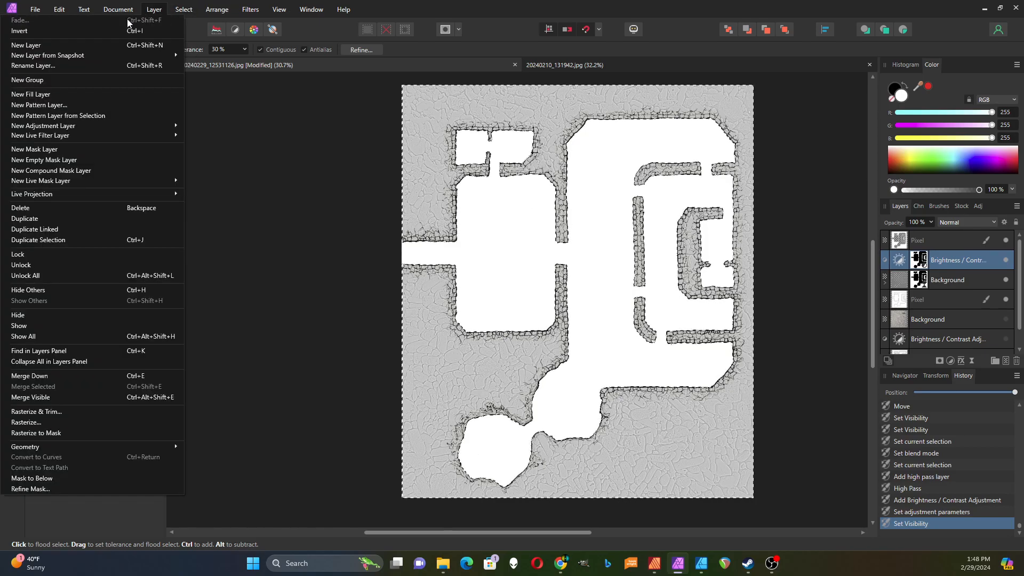
click(176, 32)
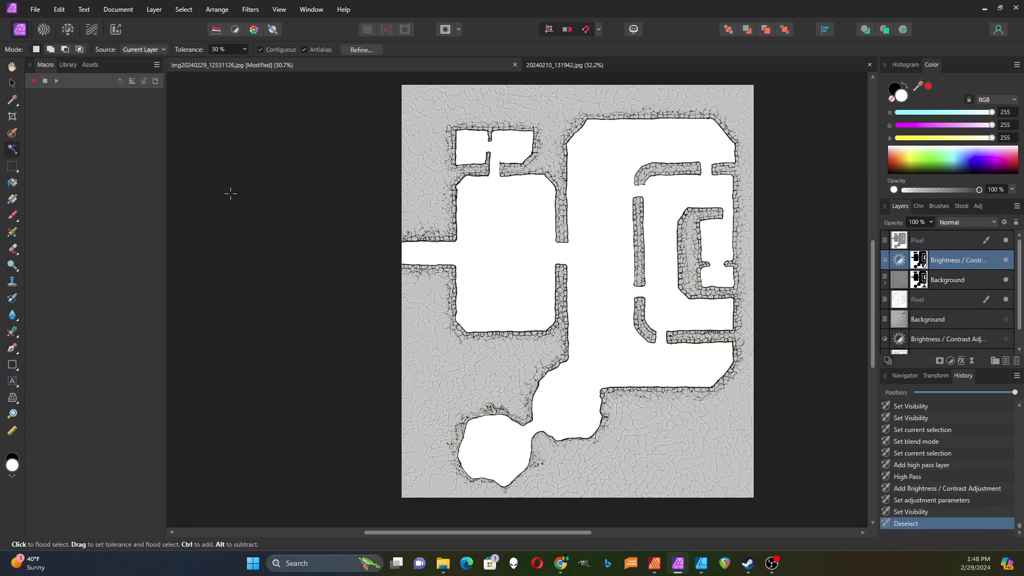